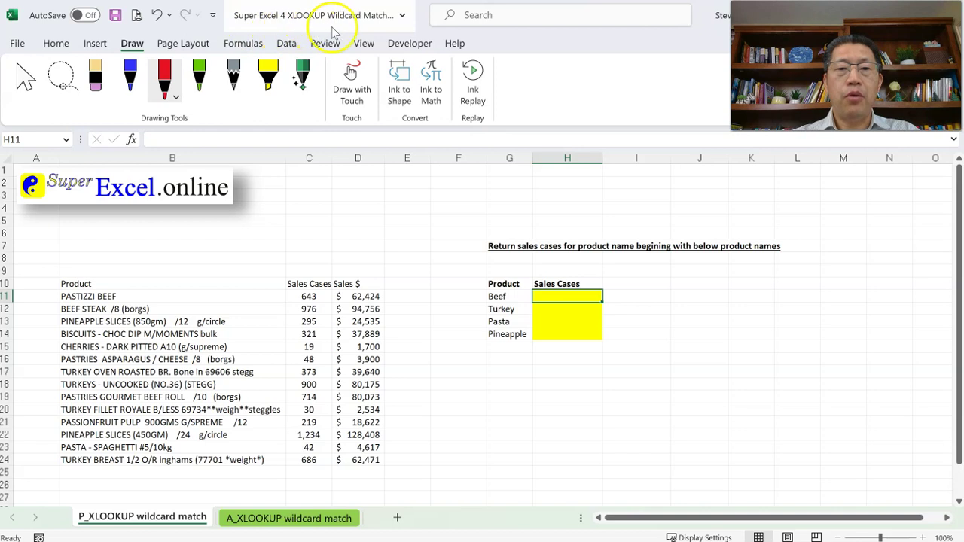
Examine the product sales table, the four lookup names from Beef to Pineapple, and the empty Sales Cases cells.
{"action": "left_click", "coordinate": [183, 283]}
{"action": "left_click_drag", "start_coordinate": [304, 292], "coordinate": [352, 459]}
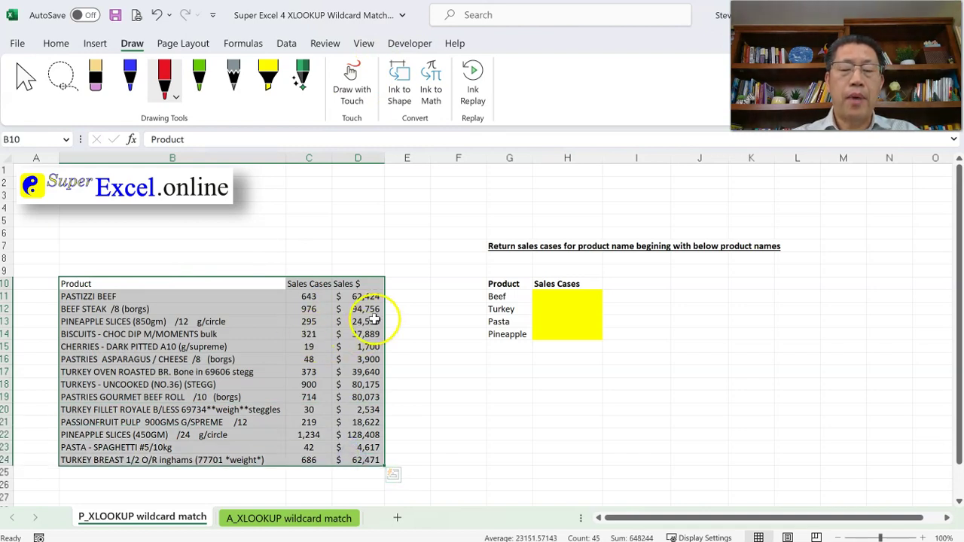
{"action": "left_click", "coordinate": [509, 296]}
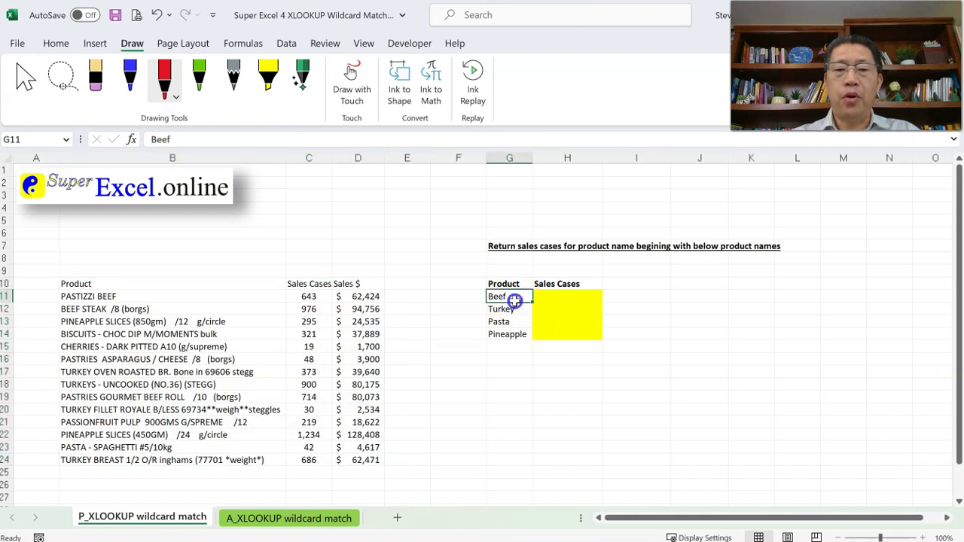
{"action": "left_click_drag", "start_coordinate": [513, 298], "coordinate": [512, 333]}
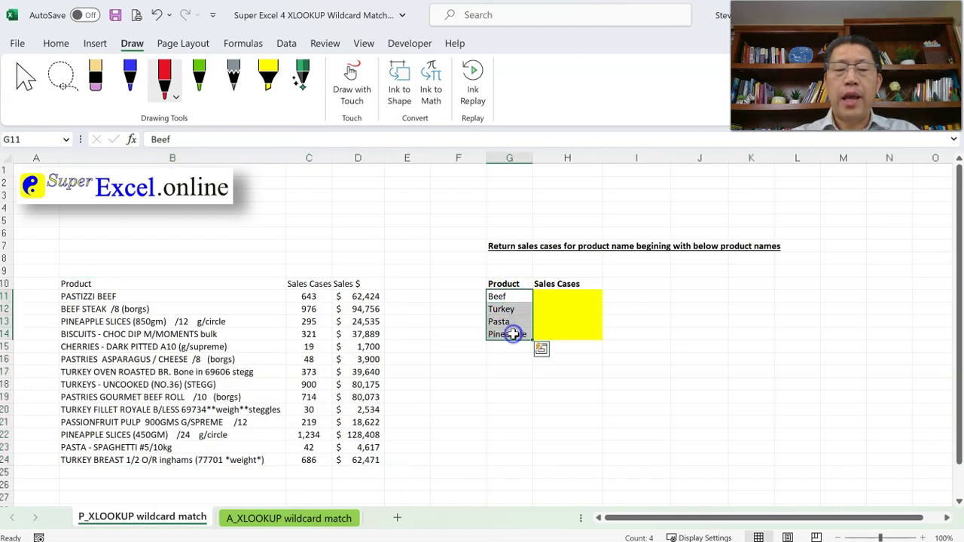
{"action": "left_click", "coordinate": [577, 296]}
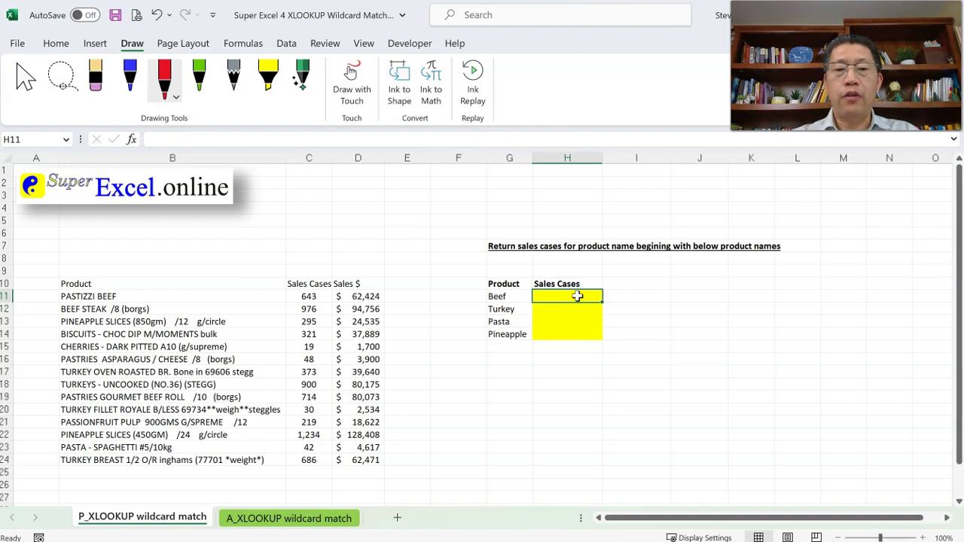
{"action": "left_click", "coordinate": [514, 297]}
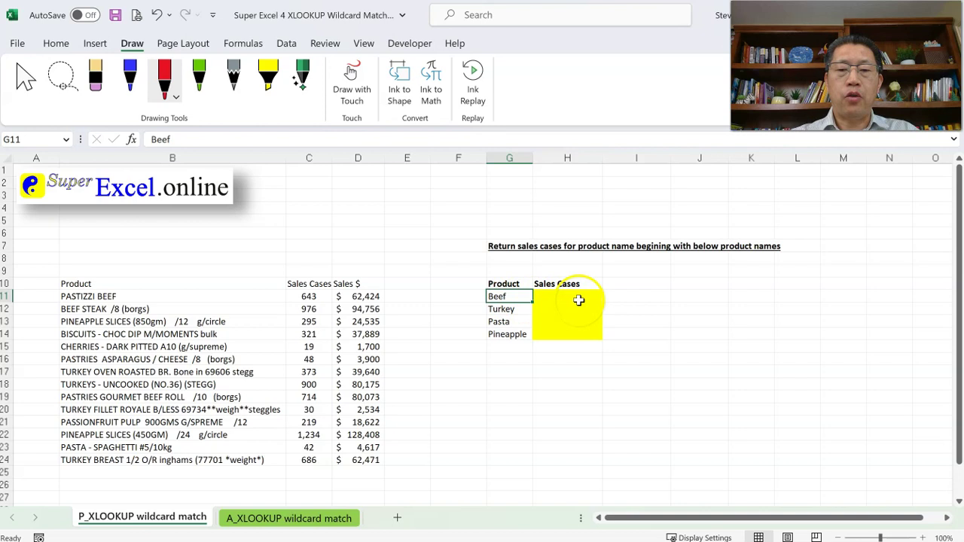
{"action": "left_click_drag", "start_coordinate": [319, 299], "coordinate": [309, 415]}
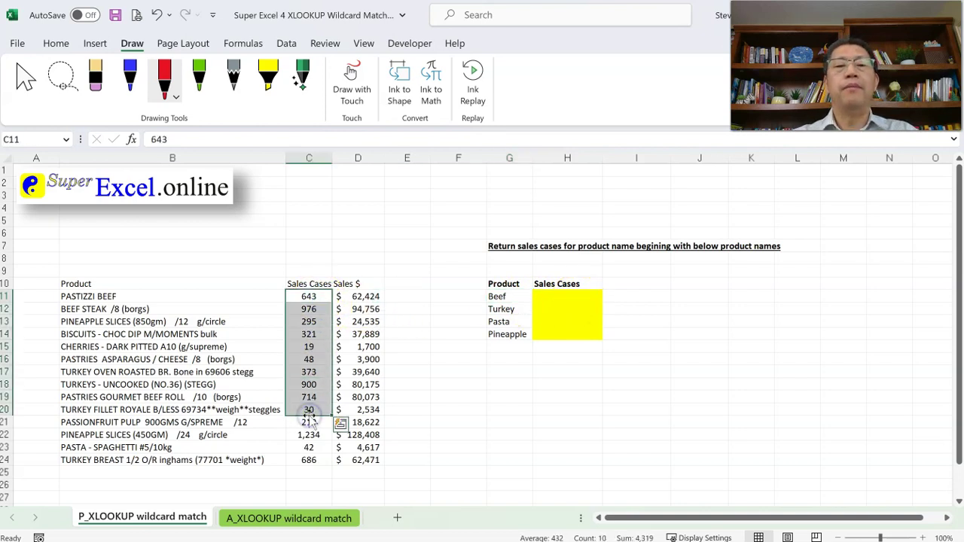
{"action": "left_click", "coordinate": [559, 299]}
{"action": "left_click", "coordinate": [519, 297]}
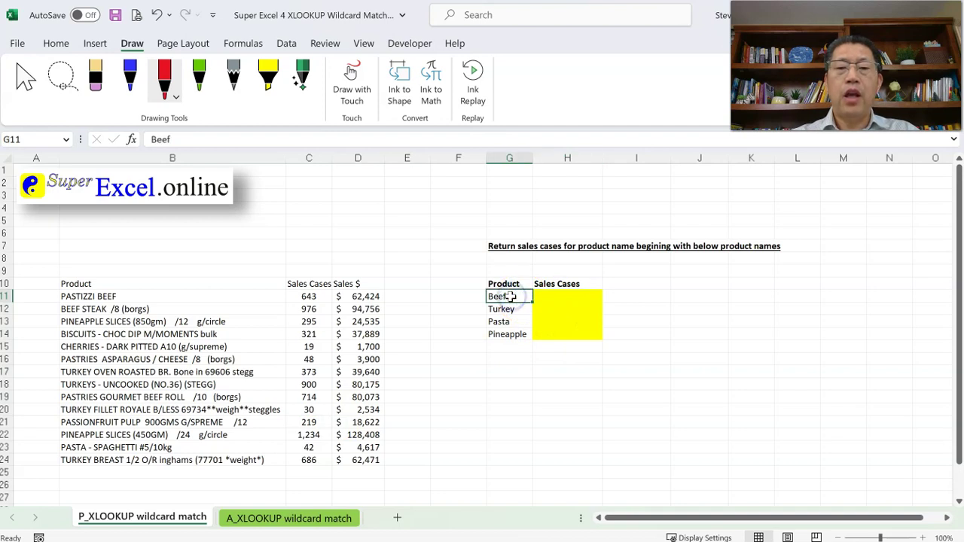
{"action": "left_click", "coordinate": [509, 297]}
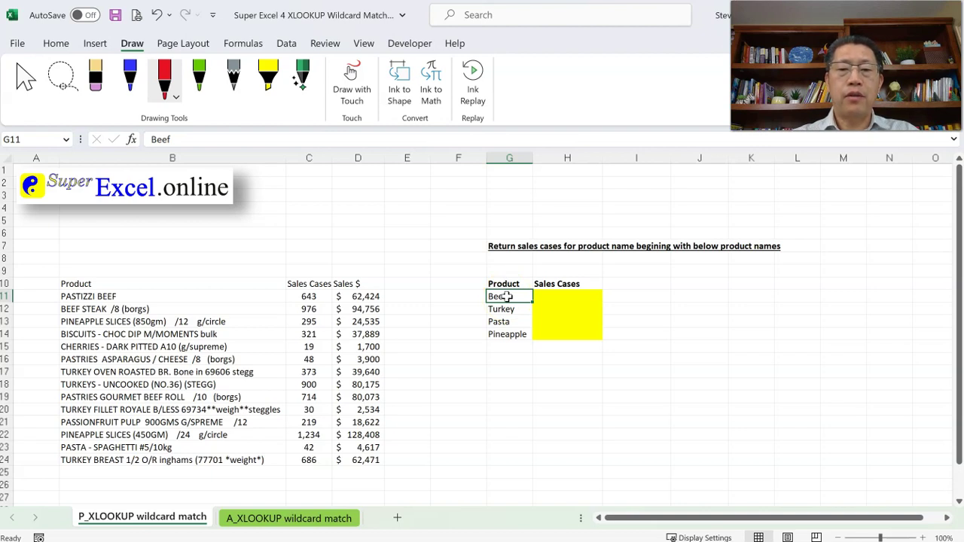
Compare the Beef and Turkey lookup names with the full product names in B11:B24.
{"action": "left_click", "coordinate": [162, 296]}
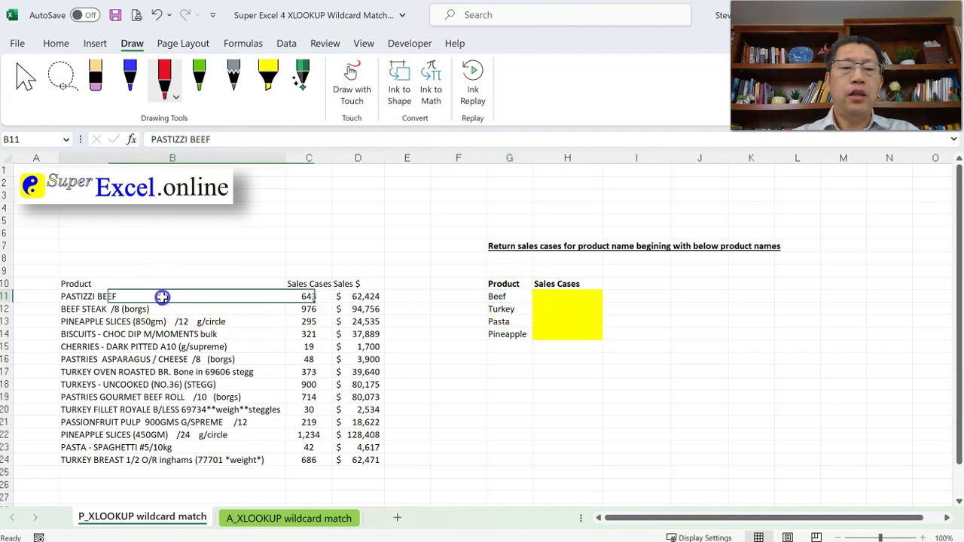
{"action": "left_click_drag", "start_coordinate": [162, 296], "coordinate": [158, 460]}
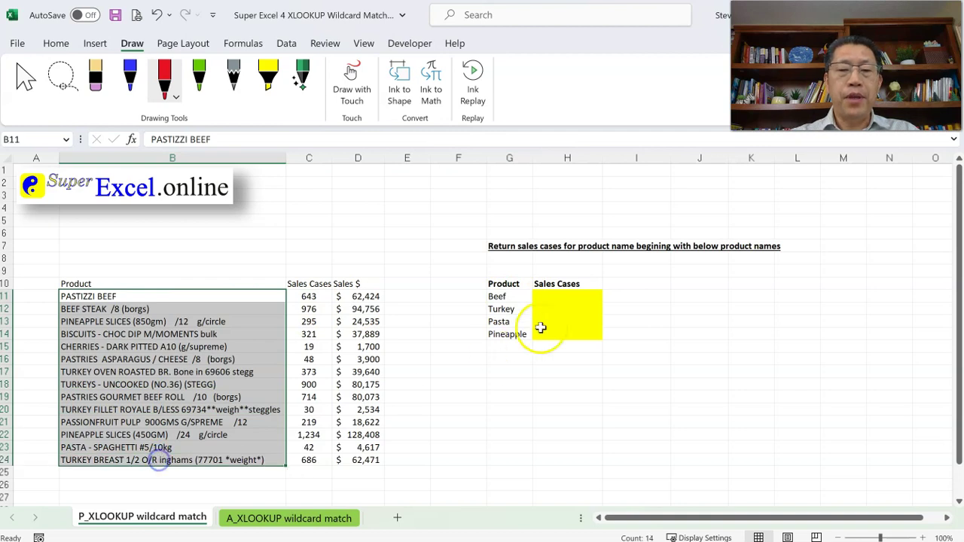
{"action": "left_click", "coordinate": [510, 297], "text": "ctrl"}
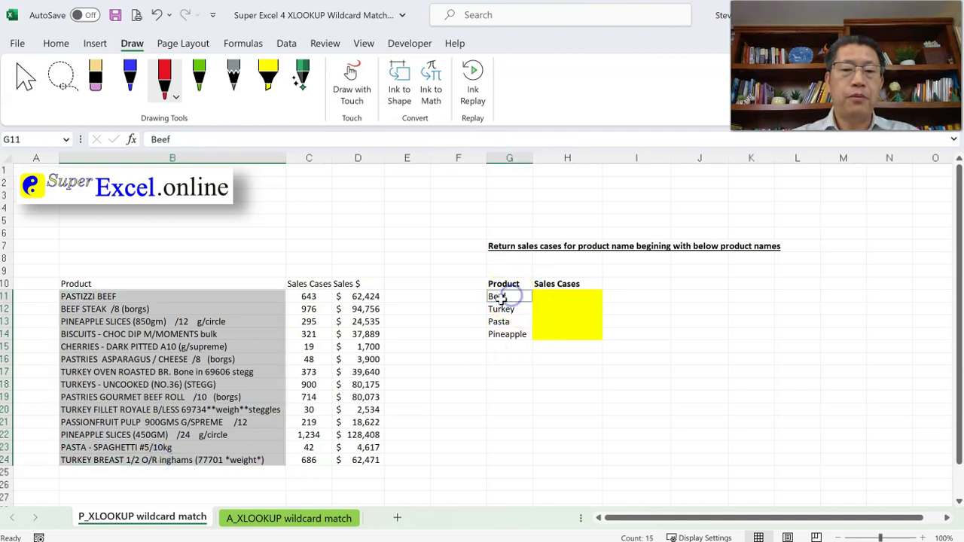
{"action": "left_click", "coordinate": [592, 296]}
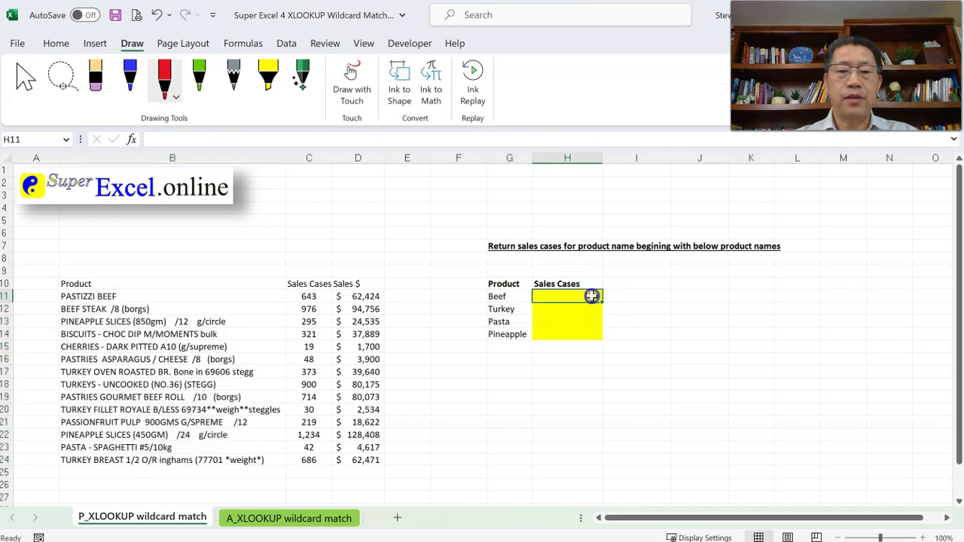
{"action": "left_click_drag", "start_coordinate": [181, 301], "coordinate": [179, 460]}
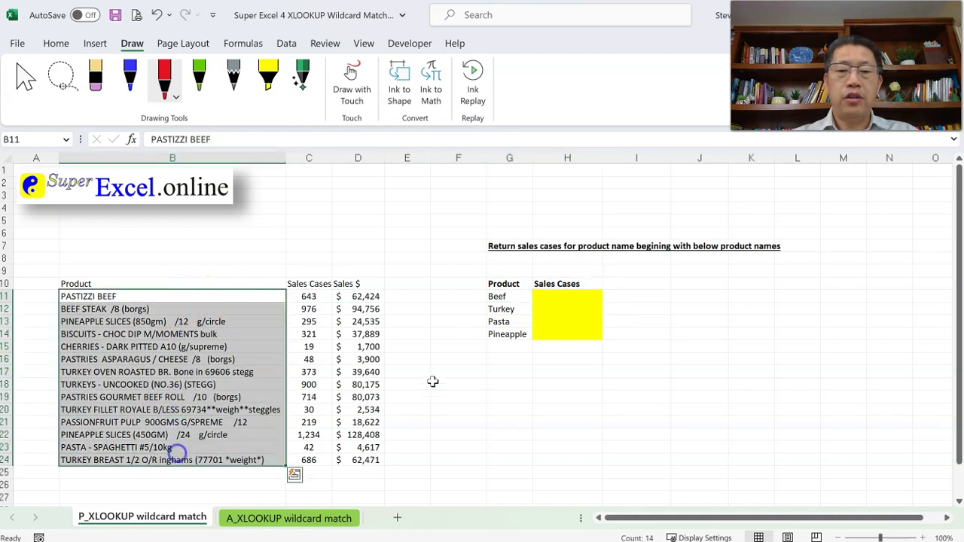
{"action": "left_click", "coordinate": [516, 309], "text": "ctrl"}
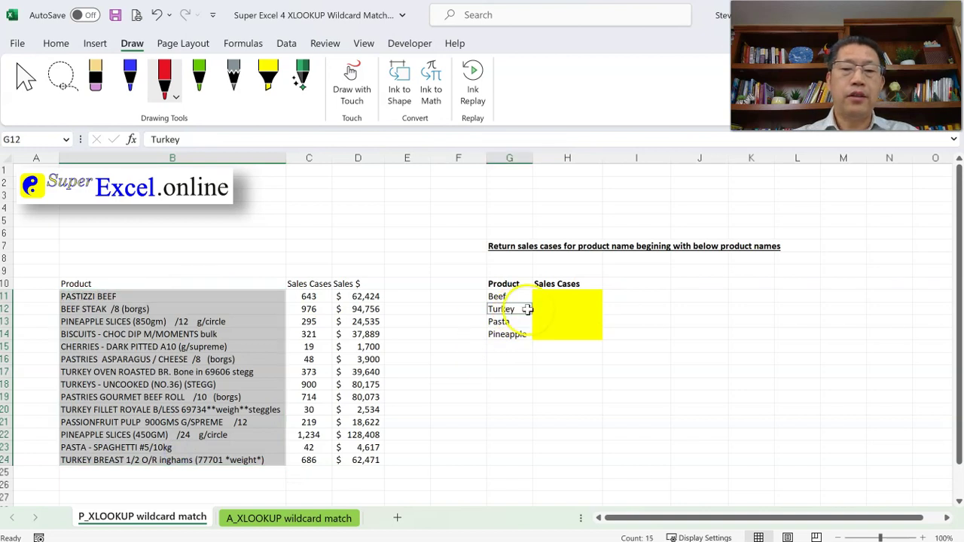
{"action": "left_click", "coordinate": [574, 307]}
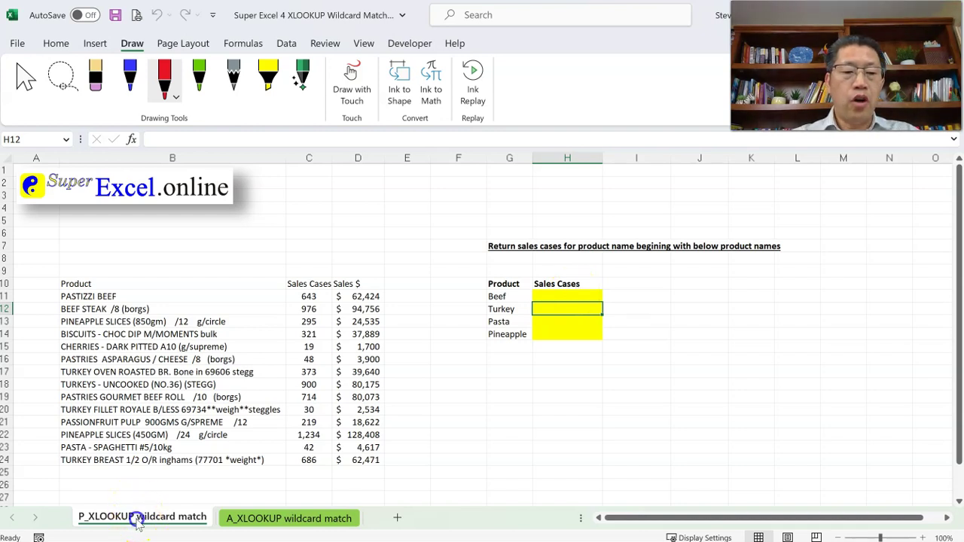
Duplicate the P_XLOOKUP wildcard match sheet and delete the logo picture from the copy.
{"action": "left_click_drag", "start_coordinate": [133, 518], "coordinate": [226, 520]}
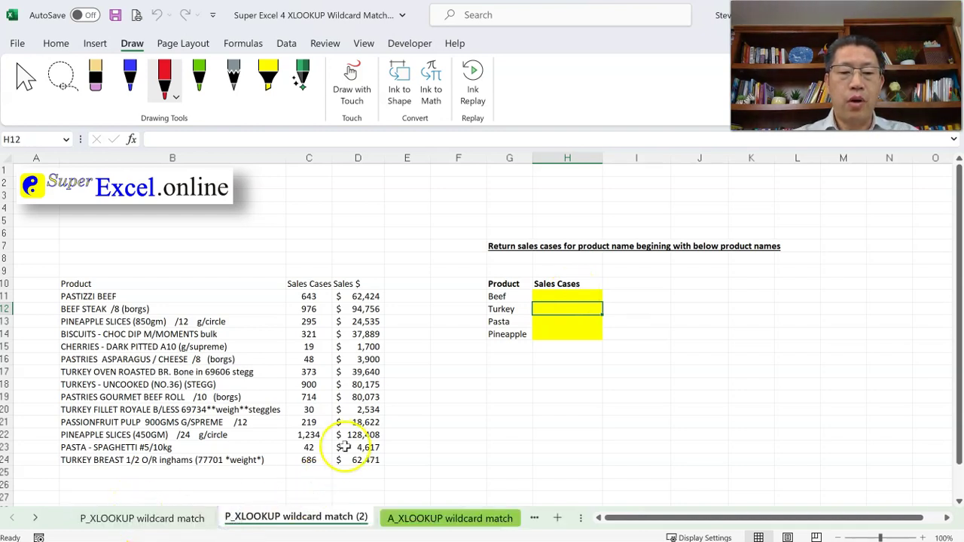
{"action": "left_click", "coordinate": [170, 213]}
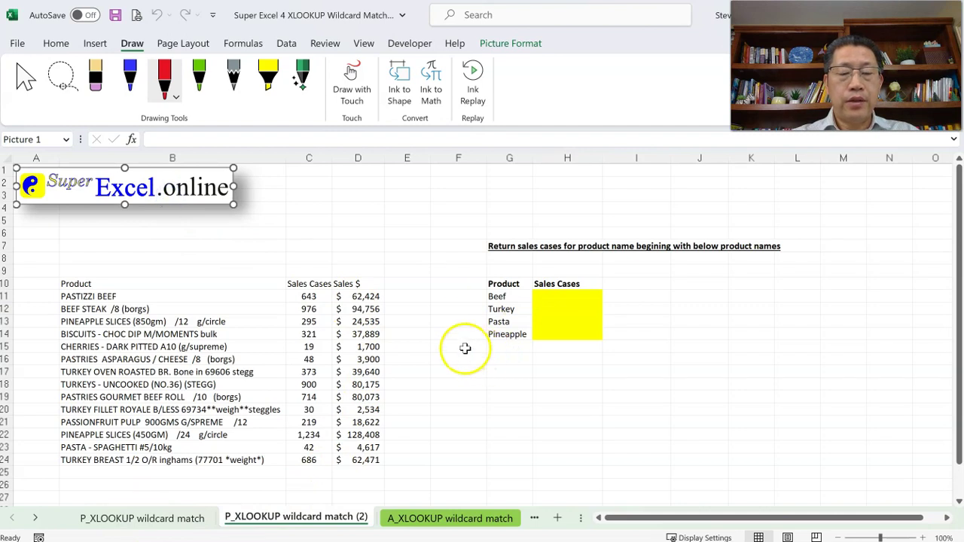
{"action": "key", "text": "Delete"}
Circle the yellow Sales Cases cell for Beef (H11) in blue ink.
{"action": "scroll", "coordinate": [492, 405], "scroll_direction": "up", "scroll_amount": 1}
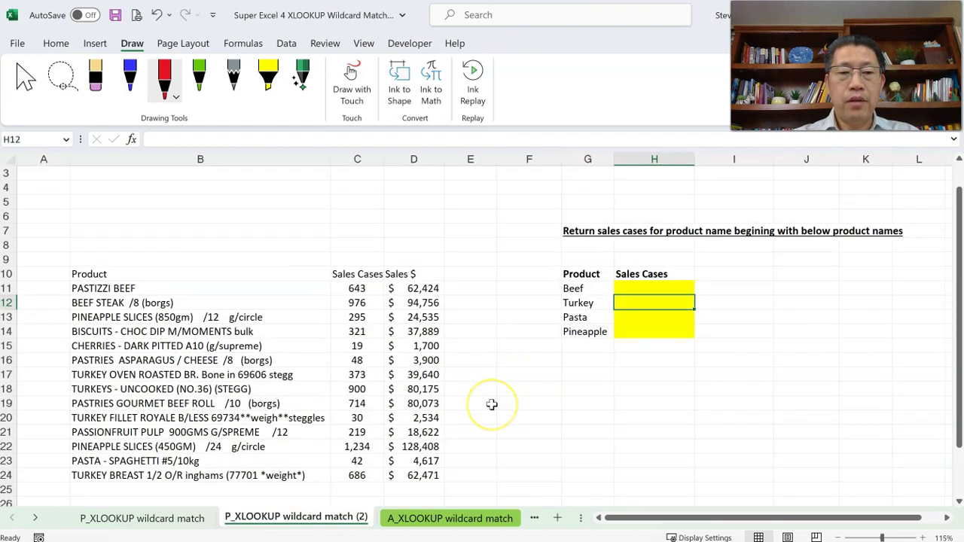
{"action": "left_click", "coordinate": [129, 72]}
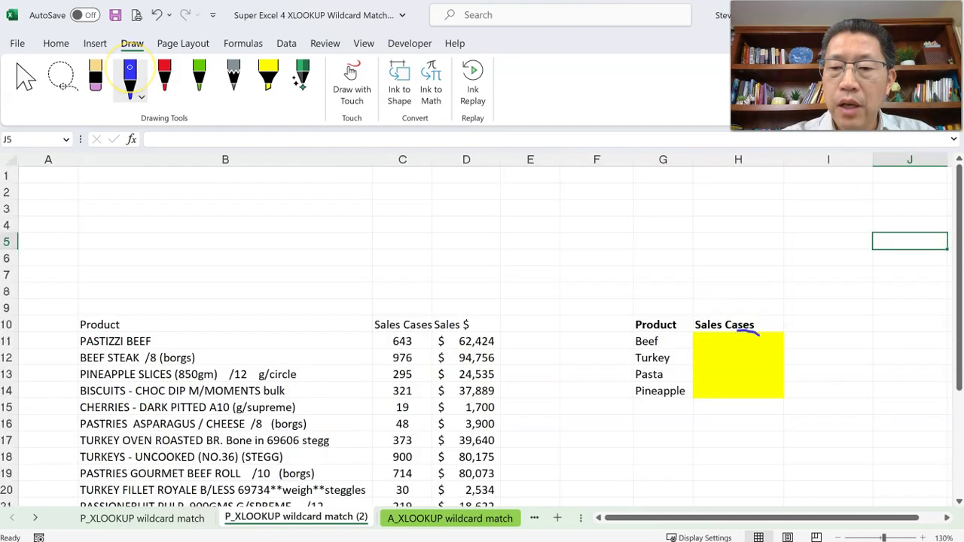
{"action": "mouse_move", "coordinate": [758, 334]}
{"action": "left_mouse_down"}
{"action": "mouse_move", "coordinate": [735, 359]}
{"action": "mouse_move", "coordinate": [750, 338]}
{"action": "left_mouse_up"}
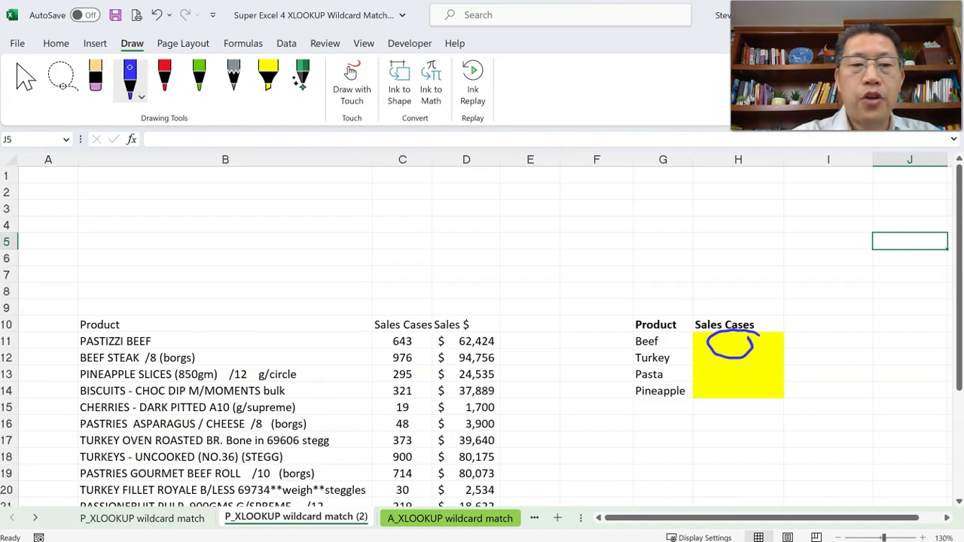
Handwrite =xlookup( ) in blue ink above the product table, with six underlined blanks separated by commas as arguments.
{"action": "left_click_drag", "start_coordinate": [159, 237], "coordinate": [172, 233]}
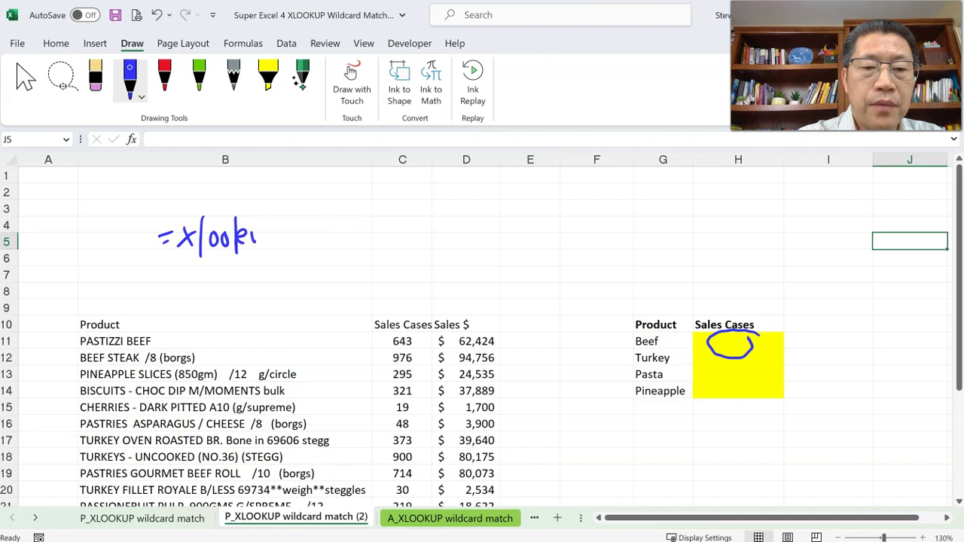
{"action": "left_click_drag", "start_coordinate": [254, 237], "coordinate": [270, 272]}
{"action": "left_click_drag", "start_coordinate": [269, 235], "coordinate": [277, 247]}
{"action": "mouse_move", "coordinate": [296, 213]}
{"action": "left_mouse_down"}
{"action": "mouse_move", "coordinate": [301, 266]}
{"action": "mouse_move", "coordinate": [344, 259]}
{"action": "mouse_move", "coordinate": [389, 268]}
{"action": "left_mouse_up"}
{"action": "left_click_drag", "start_coordinate": [415, 258], "coordinate": [558, 257]}
{"action": "mouse_move", "coordinate": [571, 262]}
{"action": "left_mouse_down"}
{"action": "mouse_move", "coordinate": [654, 256]}
{"action": "mouse_move", "coordinate": [659, 269]}
{"action": "mouse_move", "coordinate": [742, 257]}
{"action": "left_mouse_up"}
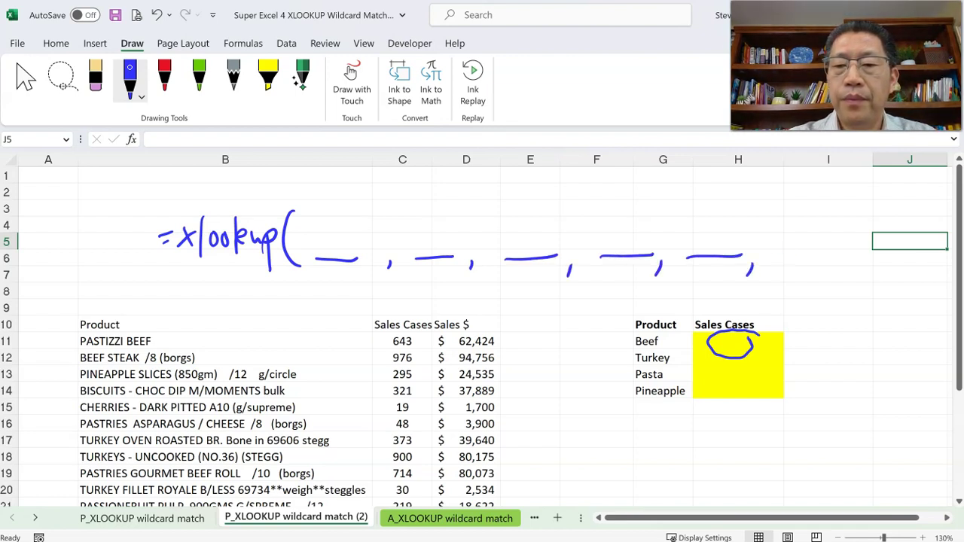
{"action": "left_click_drag", "start_coordinate": [825, 197], "coordinate": [844, 253]}
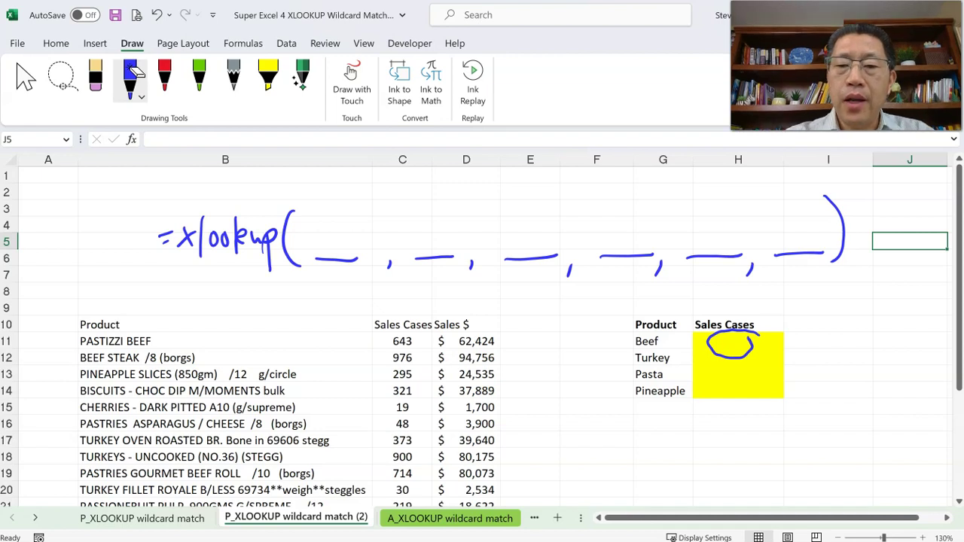
Undo the ink strokes after the third argument blank and draw the closing parenthesis right behind that blank.
{"action": "key", "text": "ctrl+z"}
{"action": "key", "text": "ctrl+z"}
{"action": "key", "text": "ctrl+z"}
{"action": "key", "text": "ctrl+z"}
{"action": "key", "text": "ctrl+z"}
{"action": "key", "text": "ctrl+z"}
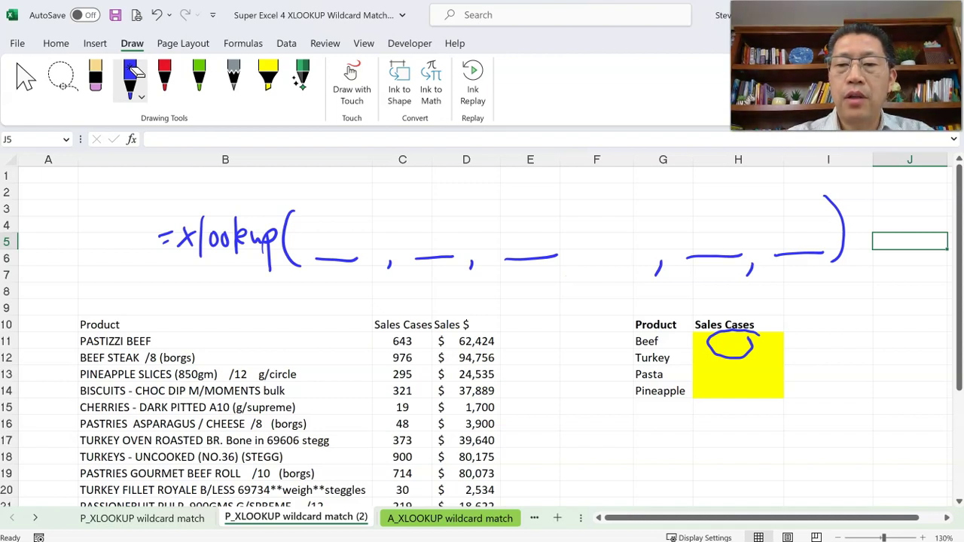
{"action": "key", "text": "ctrl+z"}
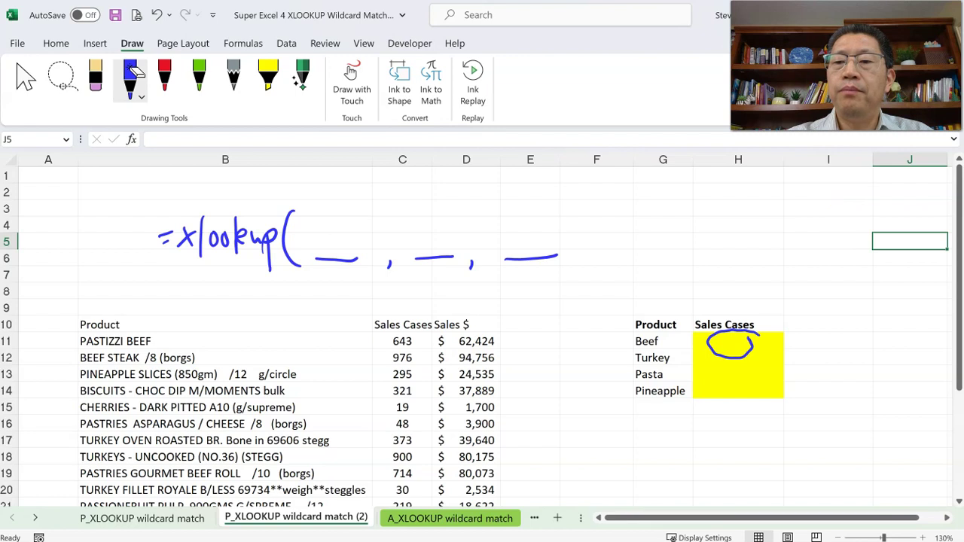
{"action": "left_click_drag", "start_coordinate": [563, 204], "coordinate": [559, 264]}
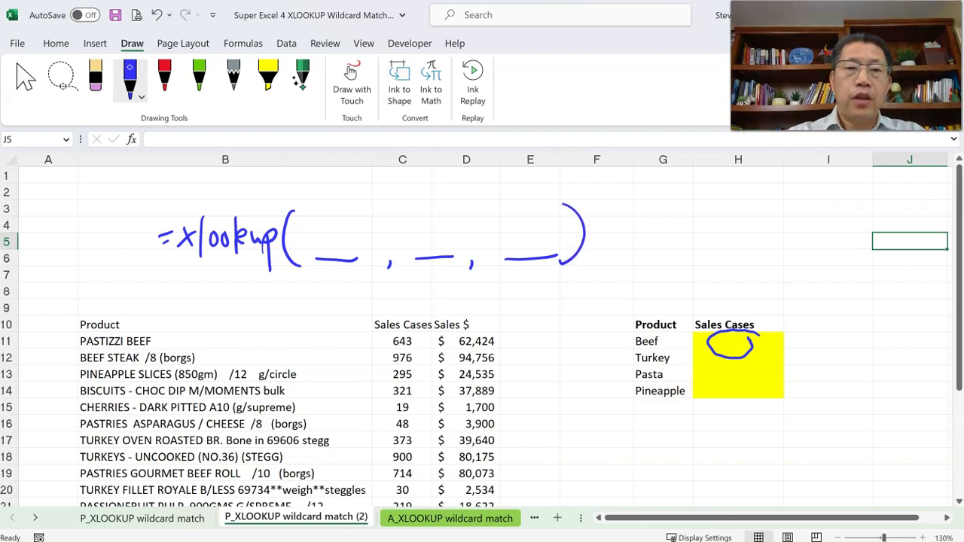
Annotate the first two arguments in red ink: a circle matching one around Beef, and a column symbol matching a box around the Product names.
{"action": "left_click", "coordinate": [164, 76]}
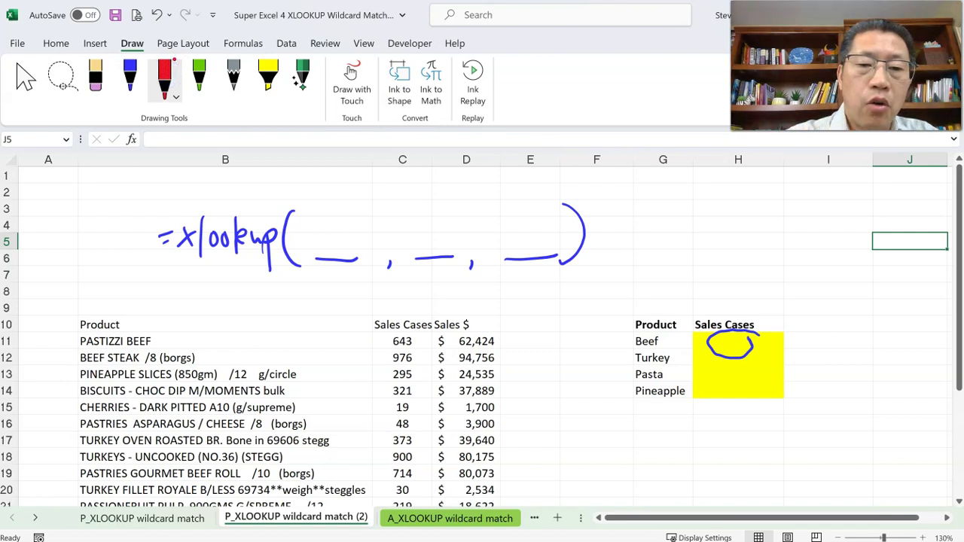
{"action": "left_click_drag", "start_coordinate": [318, 225], "coordinate": [336, 220]}
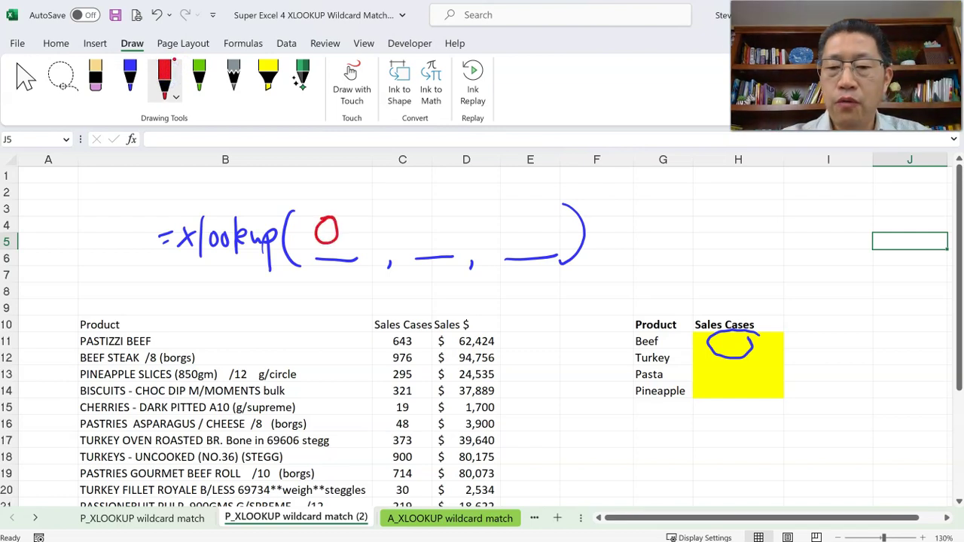
{"action": "left_click_drag", "start_coordinate": [664, 339], "coordinate": [650, 330]}
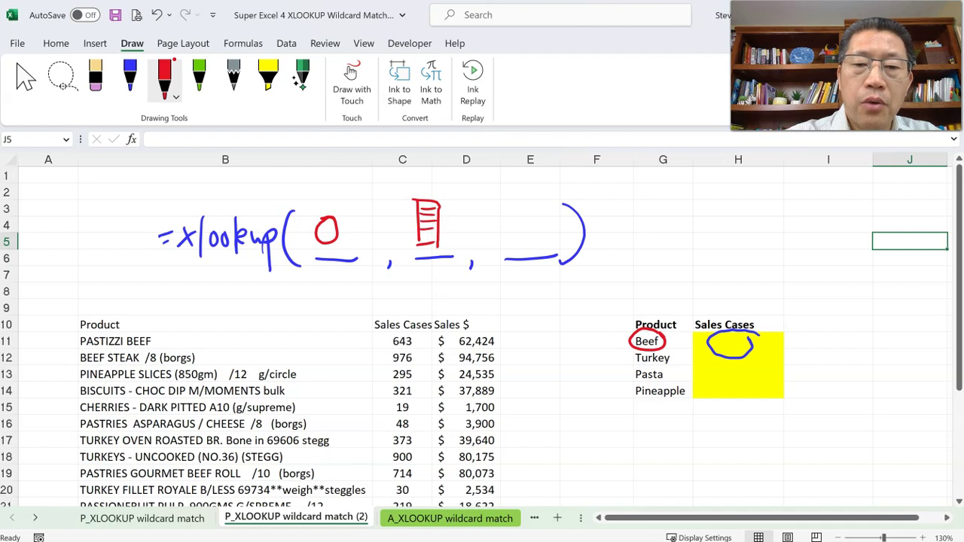
{"action": "mouse_move", "coordinate": [85, 332]}
{"action": "left_mouse_down"}
{"action": "mouse_move", "coordinate": [185, 335]}
{"action": "mouse_move", "coordinate": [200, 470]}
{"action": "left_mouse_up"}
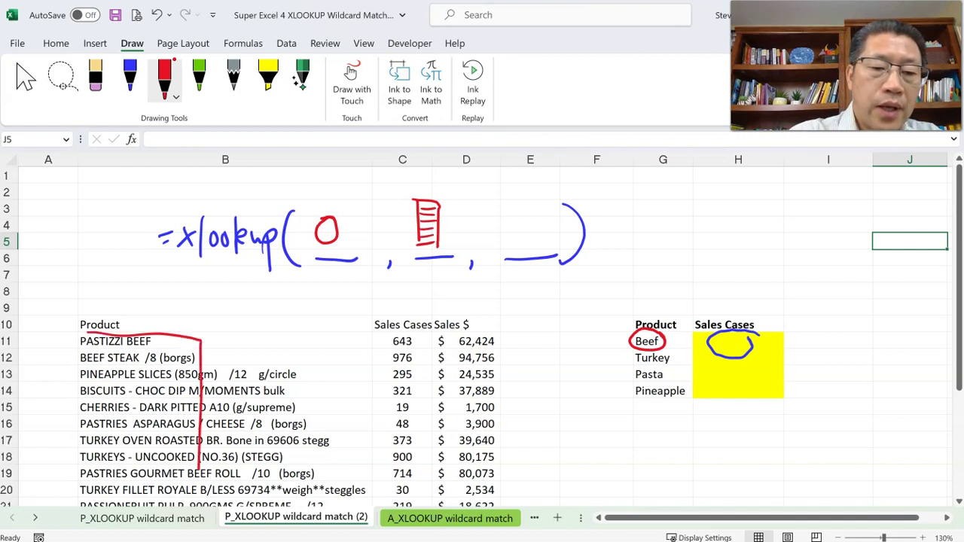
{"action": "mouse_move", "coordinate": [86, 333]}
{"action": "left_mouse_down"}
{"action": "mouse_move", "coordinate": [88, 485]}
{"action": "mouse_move", "coordinate": [197, 483]}
{"action": "left_mouse_up"}
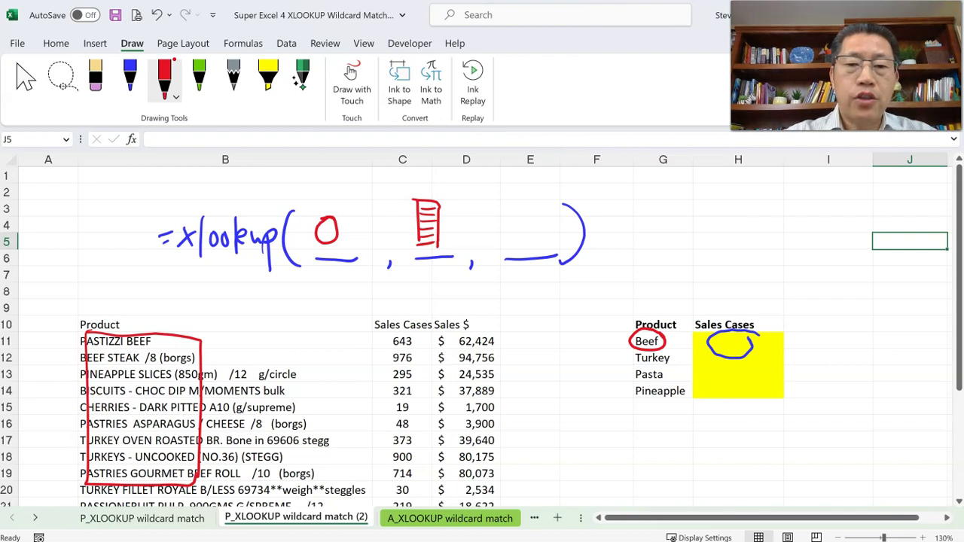
Draw a green column symbol above the third argument blank and a matching green box around the Sales Cases values.
{"action": "left_click", "coordinate": [199, 76]}
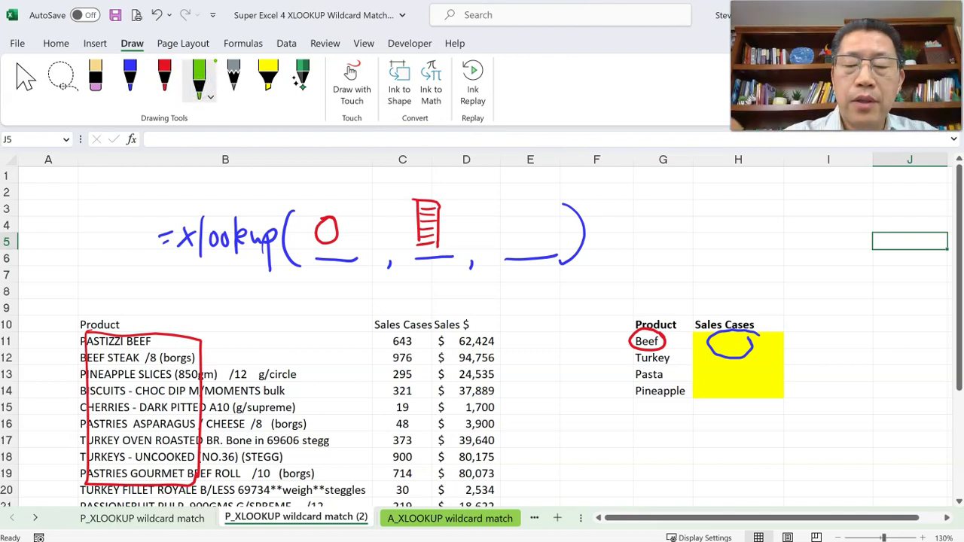
{"action": "mouse_move", "coordinate": [514, 248]}
{"action": "left_mouse_down"}
{"action": "mouse_move", "coordinate": [514, 202]}
{"action": "mouse_move", "coordinate": [536, 250]}
{"action": "left_mouse_up"}
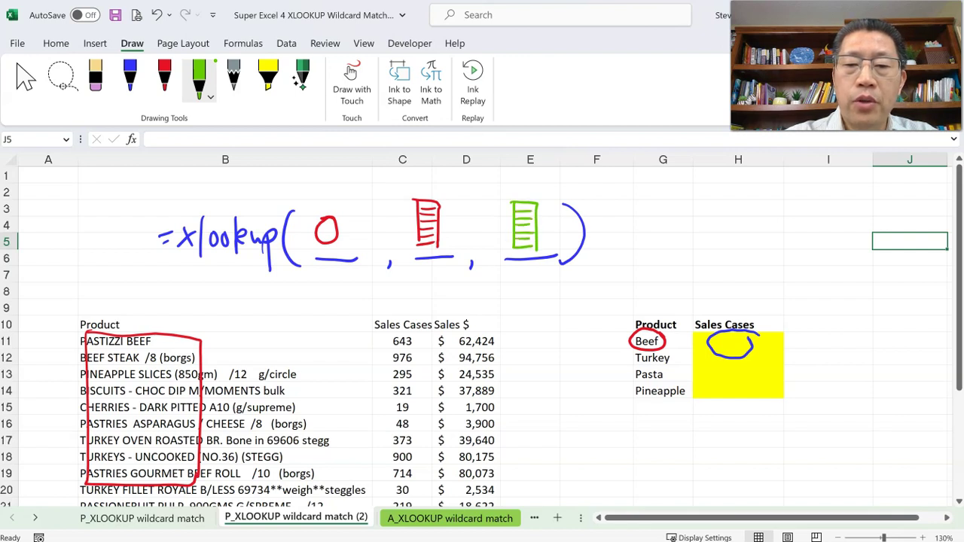
{"action": "mouse_move", "coordinate": [382, 330]}
{"action": "left_mouse_down"}
{"action": "mouse_move", "coordinate": [431, 332]}
{"action": "mouse_move", "coordinate": [428, 464]}
{"action": "left_mouse_up"}
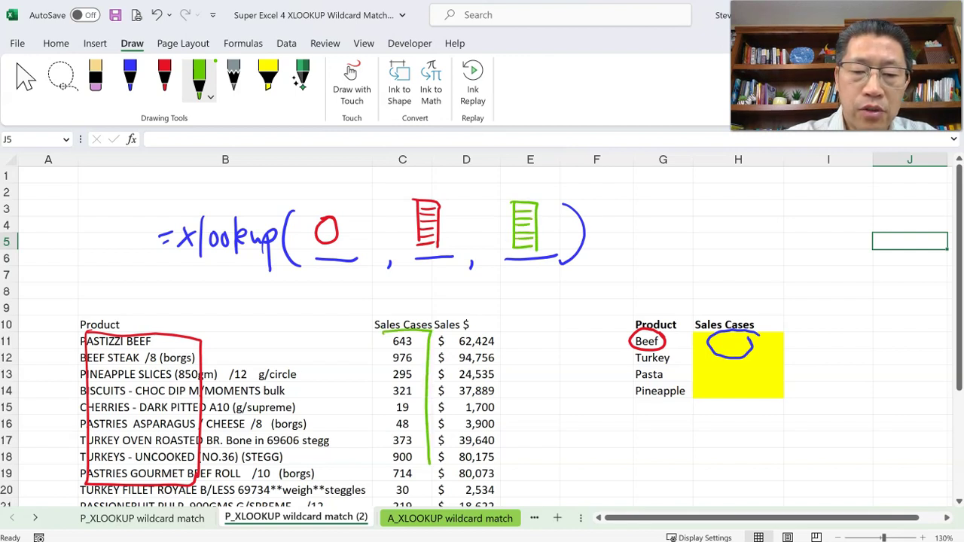
{"action": "left_click_drag", "start_coordinate": [380, 329], "coordinate": [386, 479]}
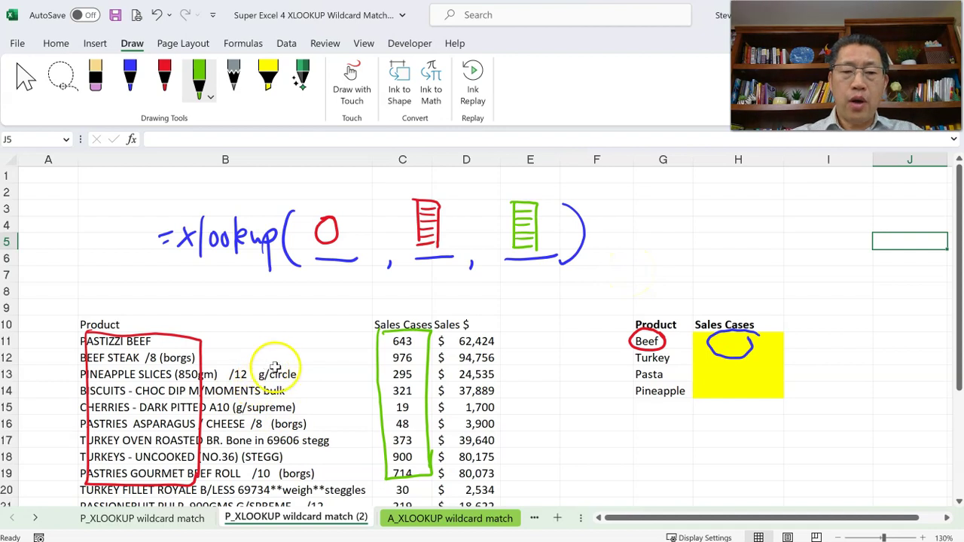
Replace the handwritten formula's closing parenthesis with two commas that leave the fourth argument empty, and draw a blue blank for the fifth argument.
{"action": "scroll", "coordinate": [345, 370], "scroll_direction": "down", "scroll_amount": 1}
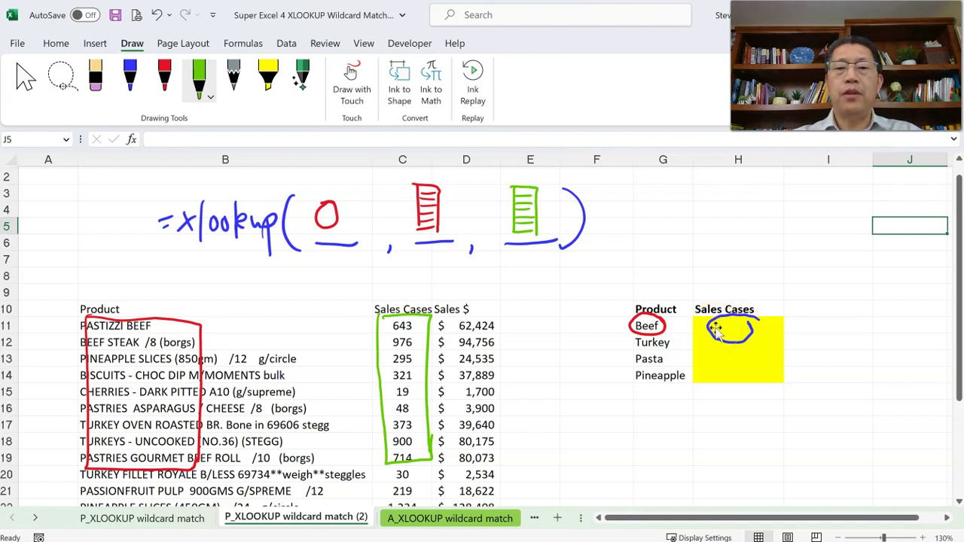
{"action": "key", "text": "ctrl+z"}
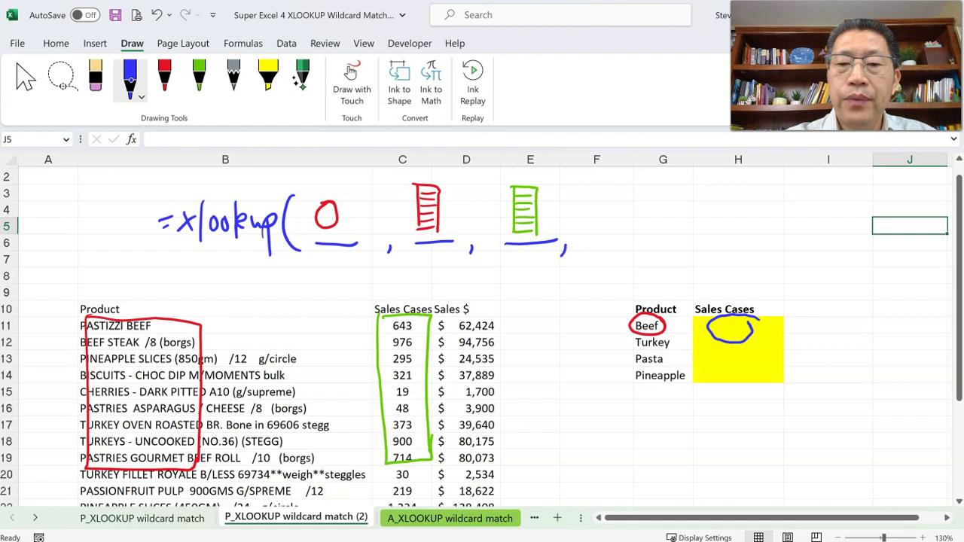
{"action": "left_click_drag", "start_coordinate": [586, 243], "coordinate": [639, 242]}
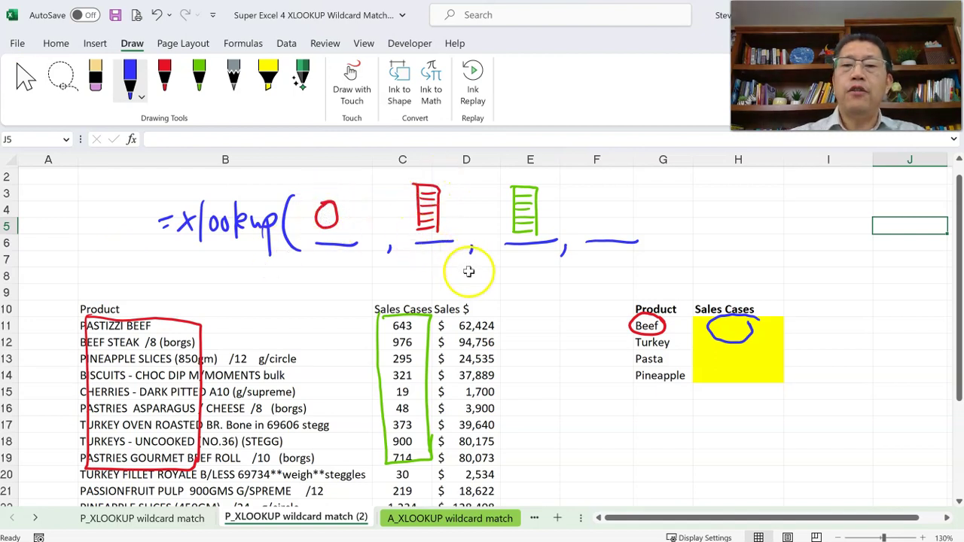
{"action": "key", "text": "ctrl+z"}
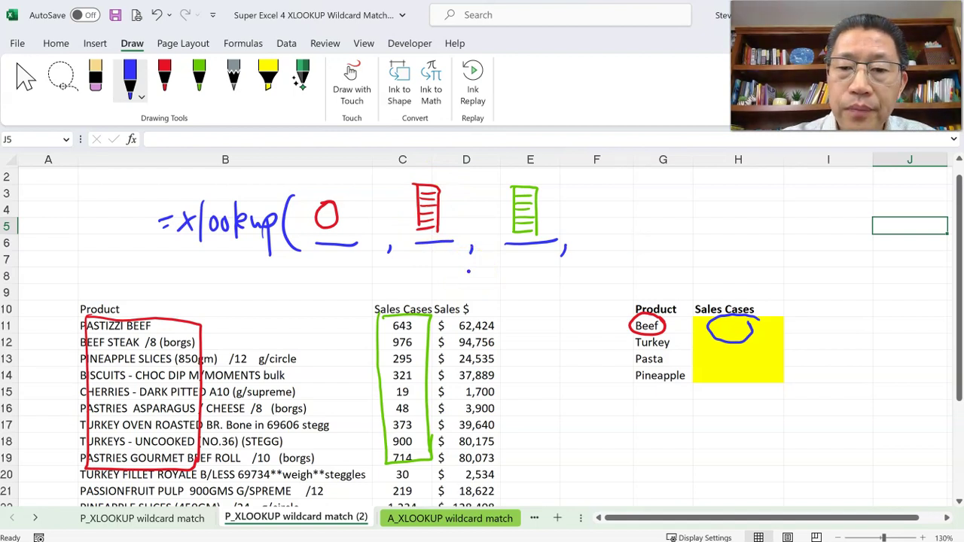
{"action": "left_click_drag", "start_coordinate": [582, 241], "coordinate": [580, 254]}
{"action": "scroll", "coordinate": [482, 339], "scroll_direction": "up", "scroll_amount": 1}
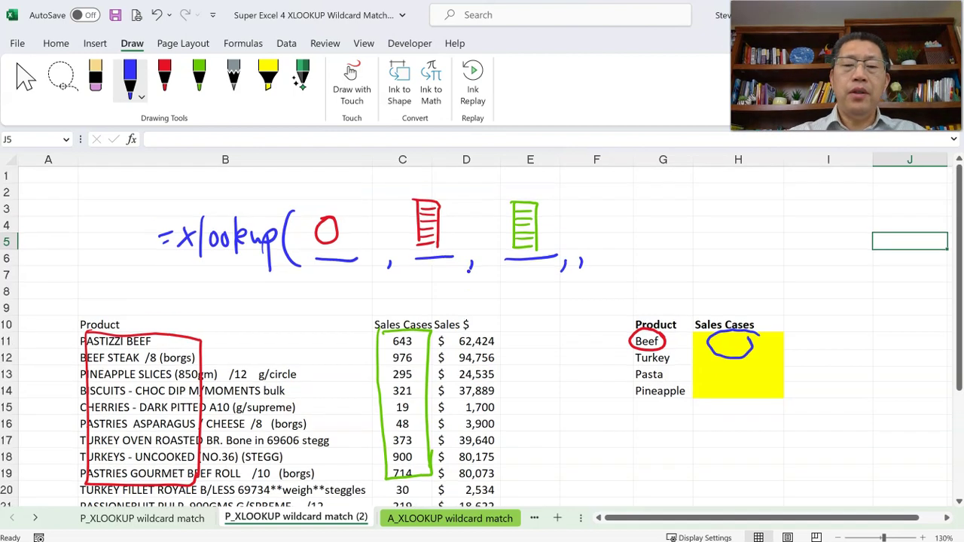
{"action": "left_click", "coordinate": [326, 233]}
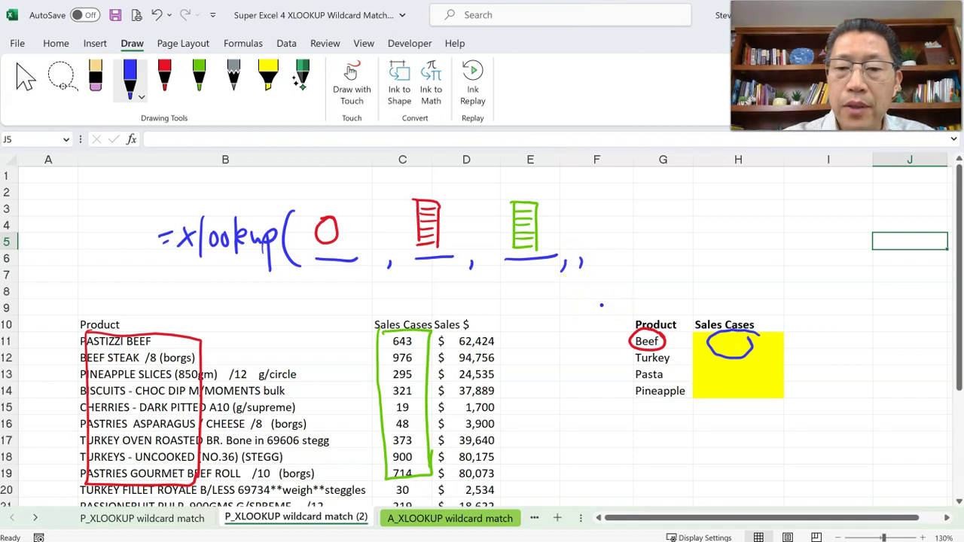
{"action": "left_click_drag", "start_coordinate": [603, 260], "coordinate": [677, 258]}
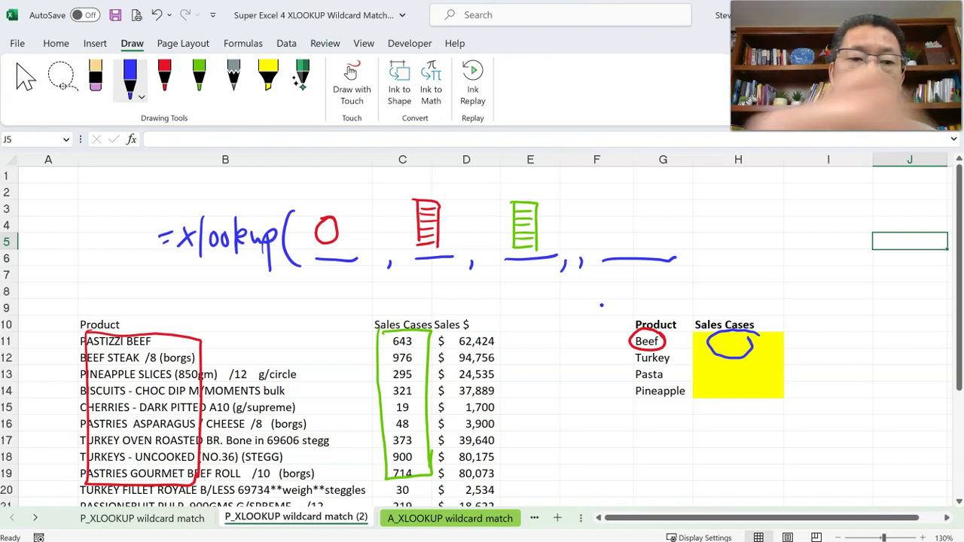
Write the match mode options 0, -1, 1 and 2 in red, stacked above the fifth argument blank.
{"action": "left_click", "coordinate": [168, 71]}
{"action": "left_click_drag", "start_coordinate": [633, 190], "coordinate": [631, 213]}
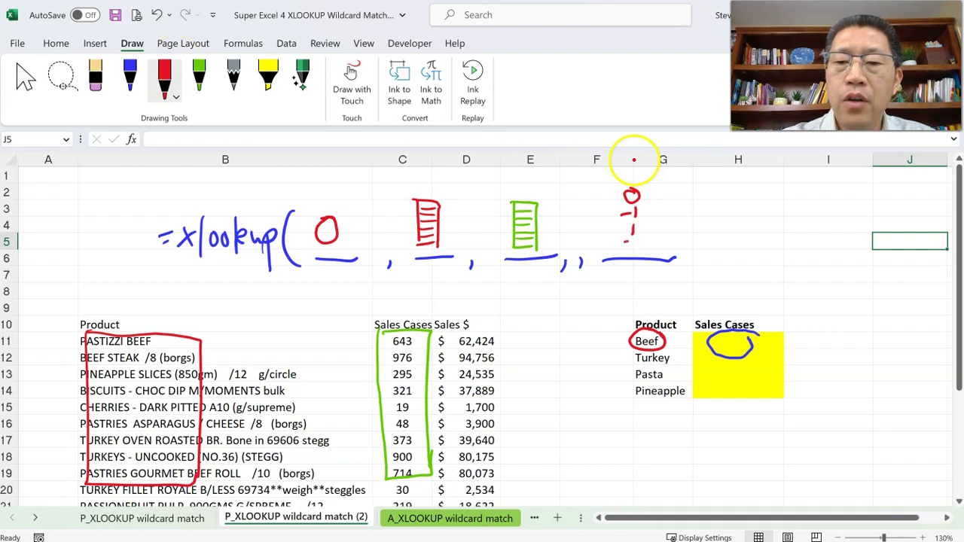
{"action": "left_click_drag", "start_coordinate": [625, 240], "coordinate": [637, 248]}
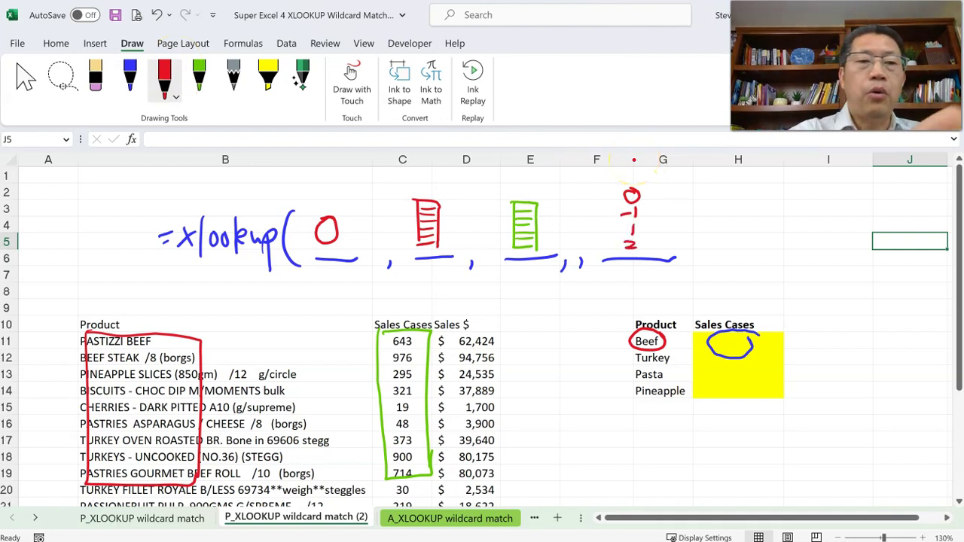
Try a comma and a sixth blank in blue, undo both, and draw the closing parenthesis right behind the fifth blank.
{"action": "left_click", "coordinate": [130, 75]}
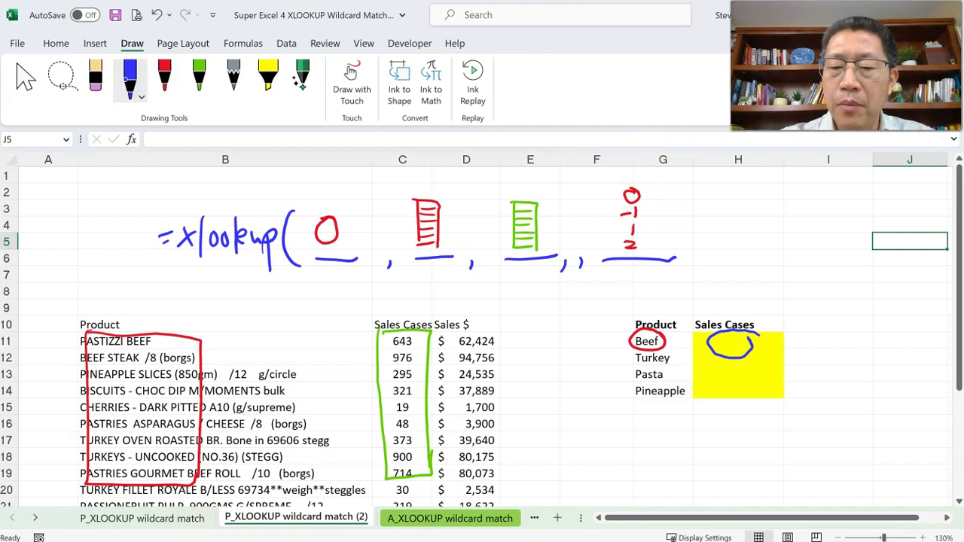
{"action": "left_click_drag", "start_coordinate": [725, 258], "coordinate": [787, 254]}
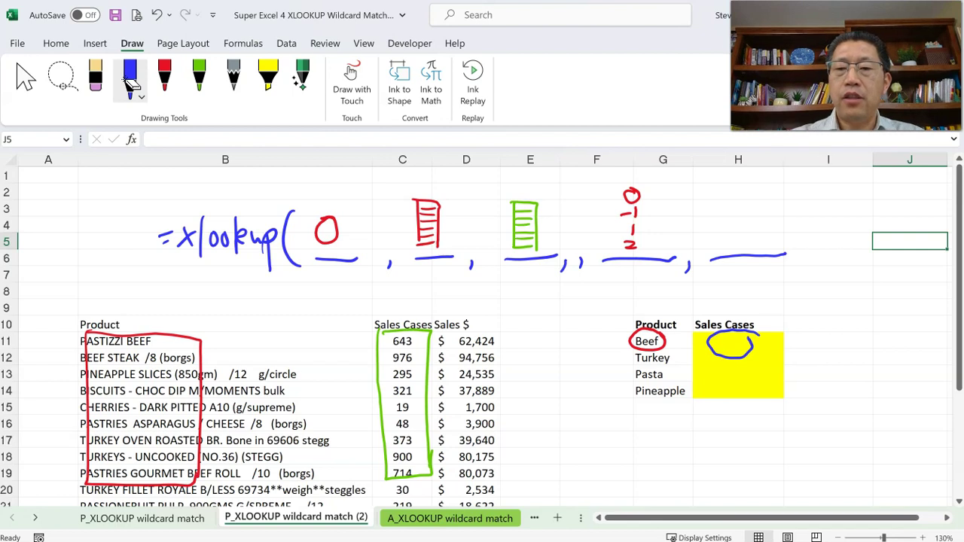
{"action": "key", "text": "ctrl+z"}
{"action": "key", "text": "ctrl+z"}
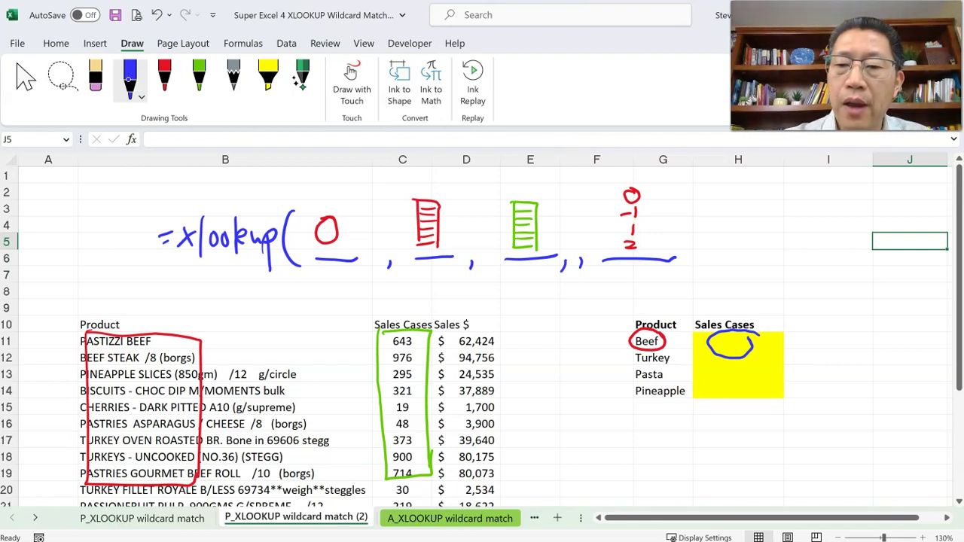
{"action": "left_click_drag", "start_coordinate": [691, 209], "coordinate": [693, 269]}
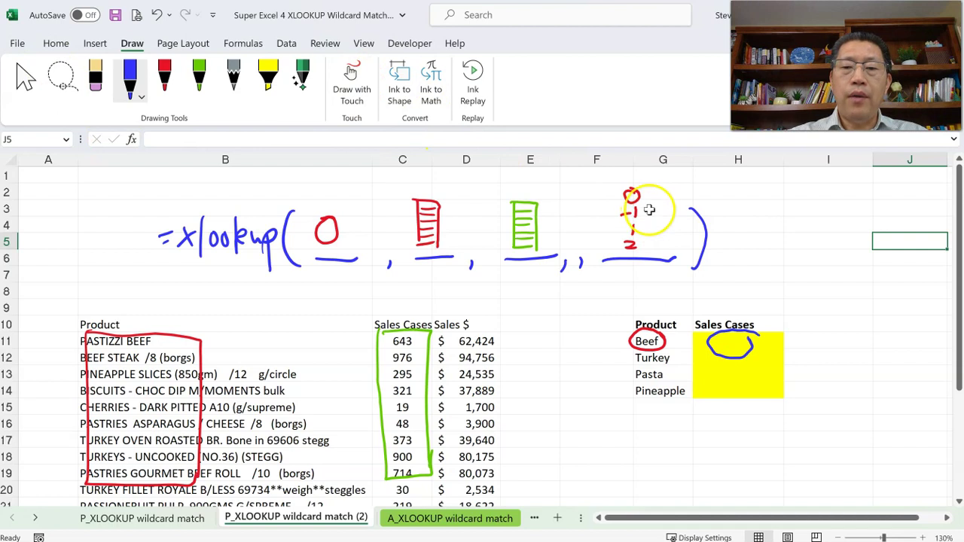
Label match mode 0 as "exact" and match mode 2 as "wildcard character match" in red ink with connecting lines.
{"action": "scroll", "coordinate": [644, 233], "scroll_direction": "down", "scroll_amount": 1}
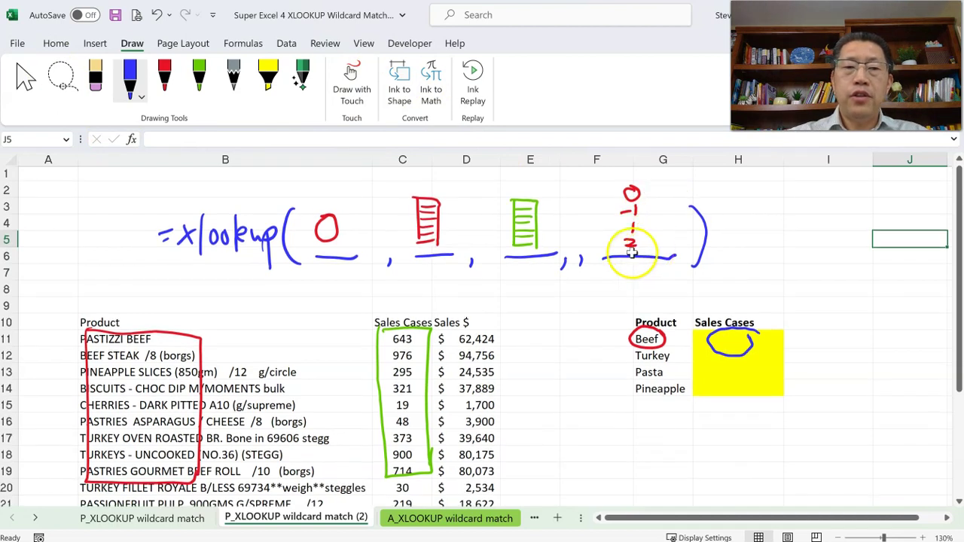
{"action": "left_click", "coordinate": [164, 75]}
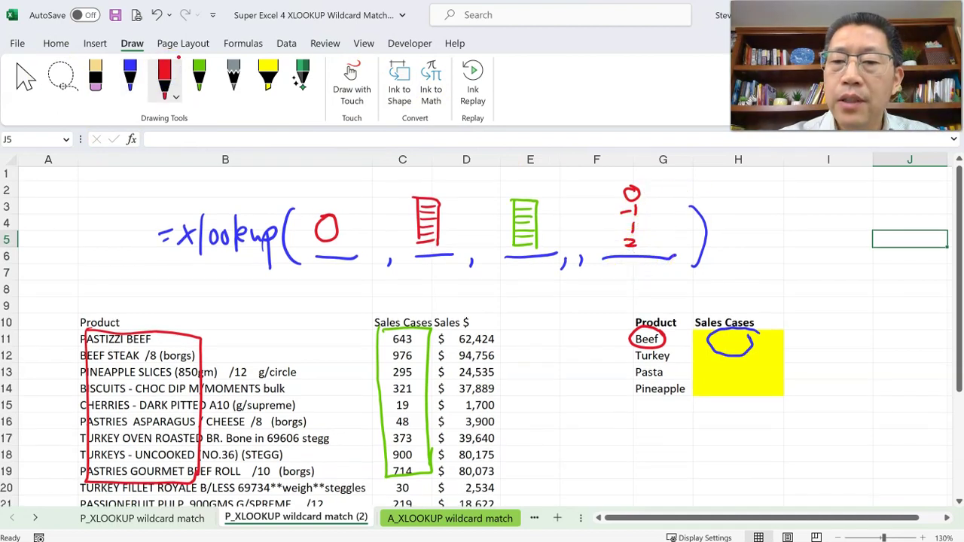
{"action": "left_click_drag", "start_coordinate": [668, 192], "coordinate": [735, 190]}
{"action": "left_click_drag", "start_coordinate": [738, 189], "coordinate": [771, 188]}
{"action": "left_click_drag", "start_coordinate": [775, 173], "coordinate": [779, 190]}
{"action": "left_click_drag", "start_coordinate": [770, 181], "coordinate": [782, 179]}
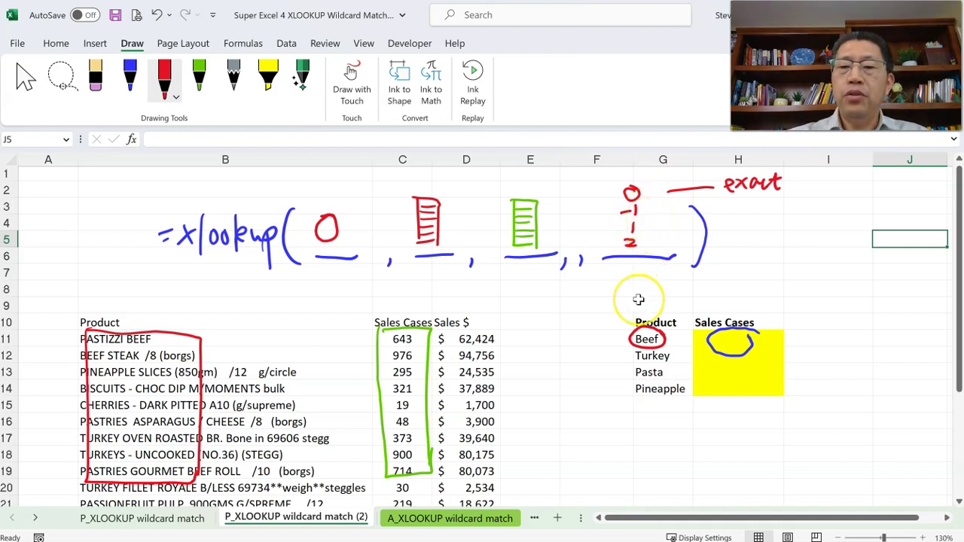
{"action": "left_click_drag", "start_coordinate": [662, 247], "coordinate": [786, 258]}
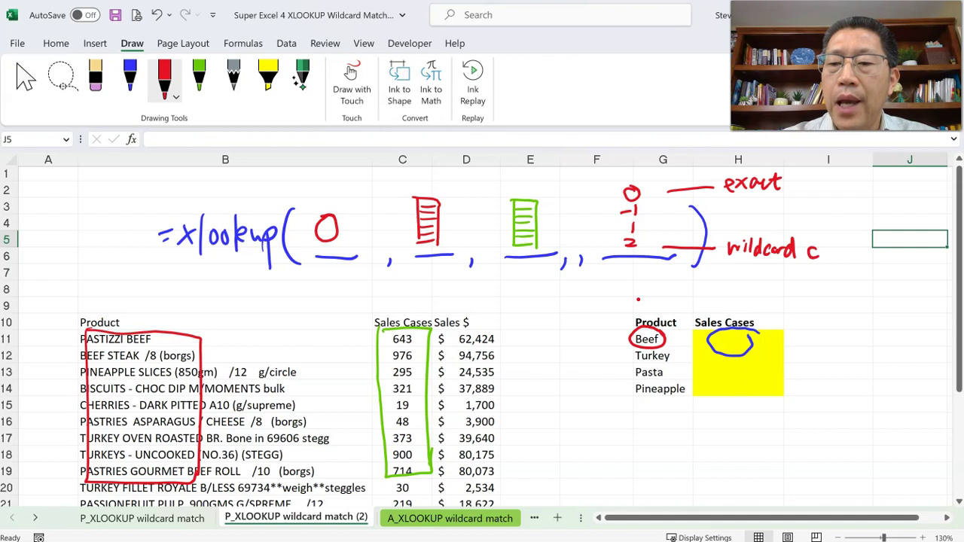
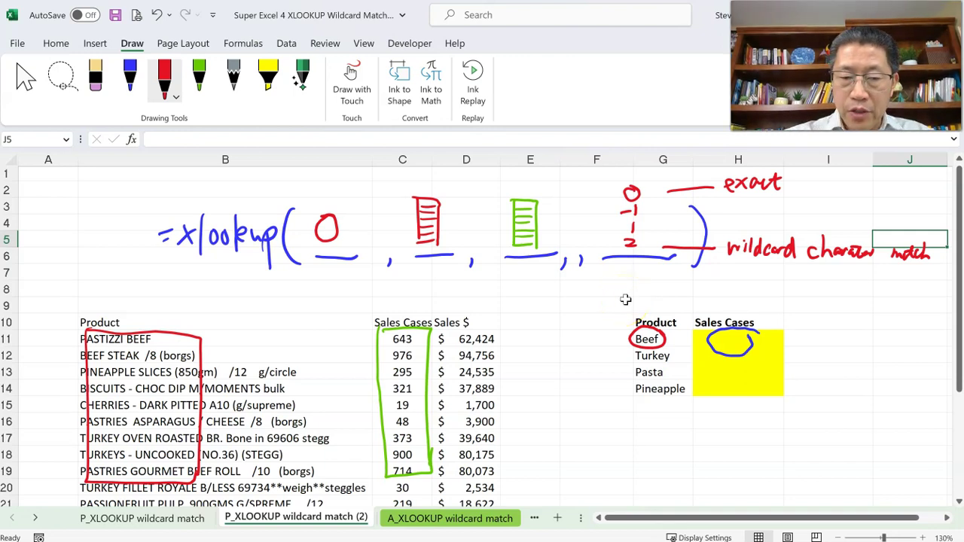
Insert a new worksheet and handwrite "? — any single character" on it in blue ink.
{"action": "key", "text": "shift+F11"}
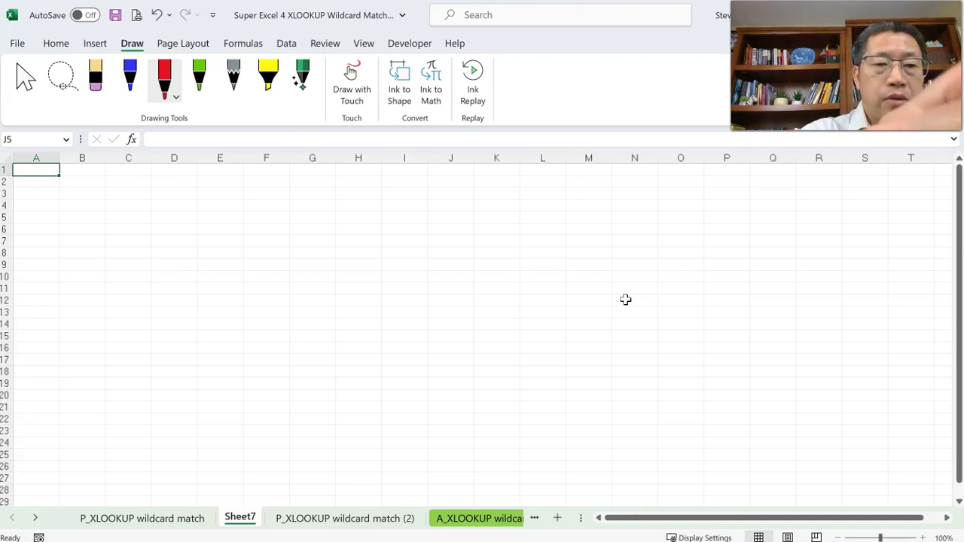
{"action": "left_click", "coordinate": [131, 72]}
{"action": "left_click_drag", "start_coordinate": [122, 225], "coordinate": [137, 224]}
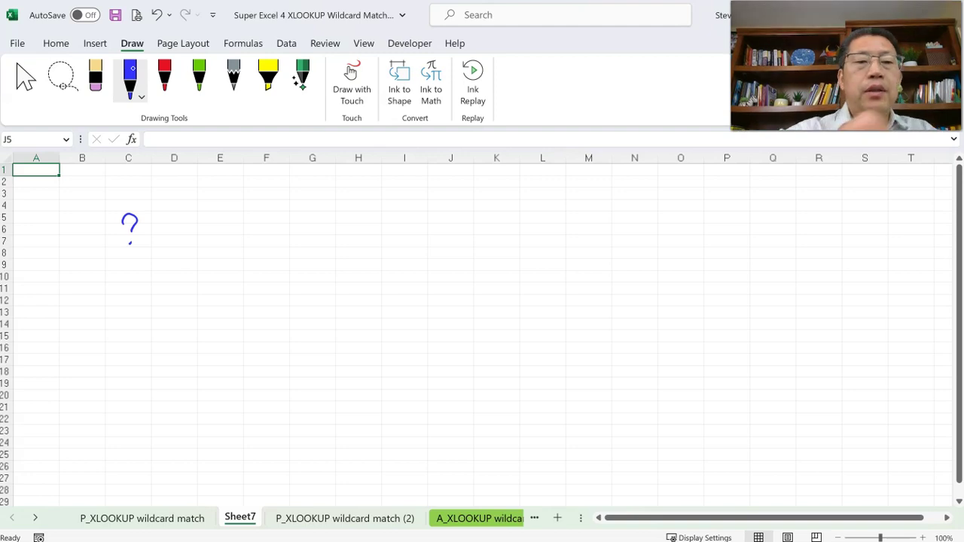
{"action": "mouse_move", "coordinate": [171, 229]}
{"action": "left_mouse_down"}
{"action": "mouse_move", "coordinate": [265, 241]}
{"action": "mouse_move", "coordinate": [247, 254]}
{"action": "left_mouse_up"}
{"action": "left_click_drag", "start_coordinate": [293, 223], "coordinate": [282, 240]}
{"action": "mouse_move", "coordinate": [298, 231]}
{"action": "left_mouse_down"}
{"action": "mouse_move", "coordinate": [298, 240]}
{"action": "mouse_move", "coordinate": [312, 236]}
{"action": "mouse_move", "coordinate": [311, 256]}
{"action": "left_mouse_up"}
{"action": "mouse_move", "coordinate": [326, 219]}
{"action": "left_mouse_down"}
{"action": "mouse_move", "coordinate": [324, 238]}
{"action": "mouse_move", "coordinate": [339, 238]}
{"action": "left_mouse_up"}
{"action": "mouse_move", "coordinate": [374, 228]}
{"action": "left_mouse_down"}
{"action": "mouse_move", "coordinate": [371, 239]}
{"action": "mouse_move", "coordinate": [390, 238]}
{"action": "mouse_move", "coordinate": [457, 214]}
{"action": "mouse_move", "coordinate": [453, 223]}
{"action": "mouse_move", "coordinate": [475, 226]}
{"action": "left_mouse_up"}
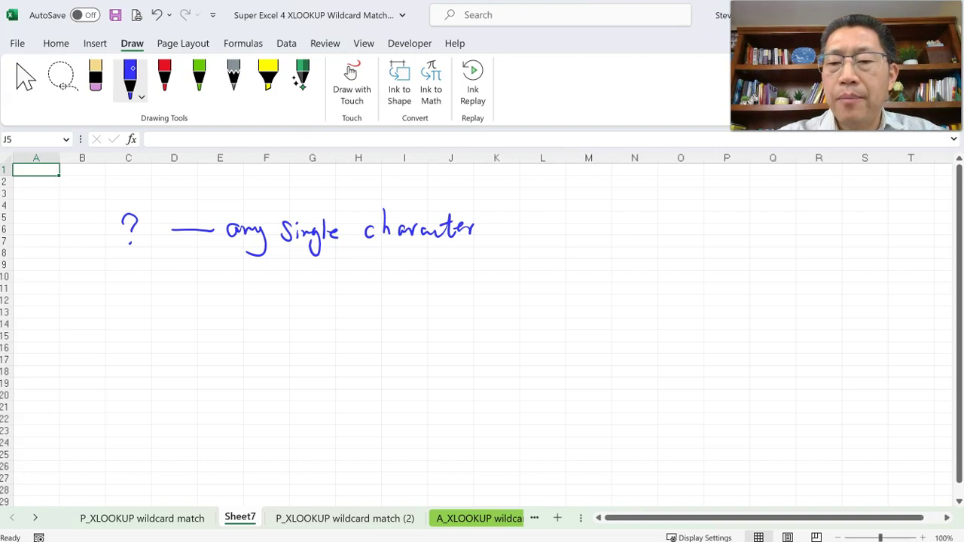
Write the example pattern Sm?th beside the question mark definition, with the letters in blue and the question mark in red.
{"action": "left_click_drag", "start_coordinate": [758, 199], "coordinate": [745, 221]}
{"action": "mouse_move", "coordinate": [760, 219]}
{"action": "left_mouse_down"}
{"action": "mouse_move", "coordinate": [764, 208]}
{"action": "mouse_move", "coordinate": [798, 221]}
{"action": "mouse_move", "coordinate": [804, 209]}
{"action": "mouse_move", "coordinate": [814, 223]}
{"action": "left_mouse_up"}
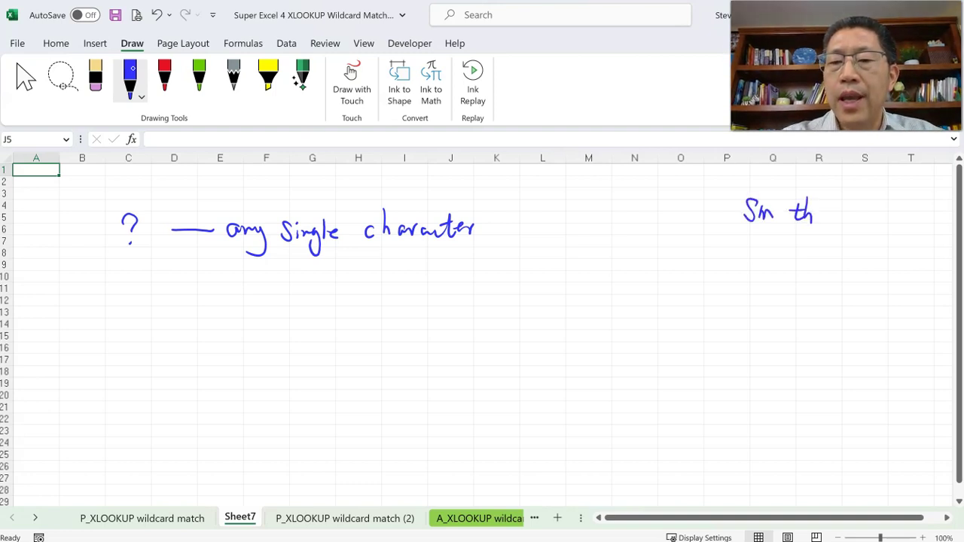
{"action": "left_click", "coordinate": [164, 76]}
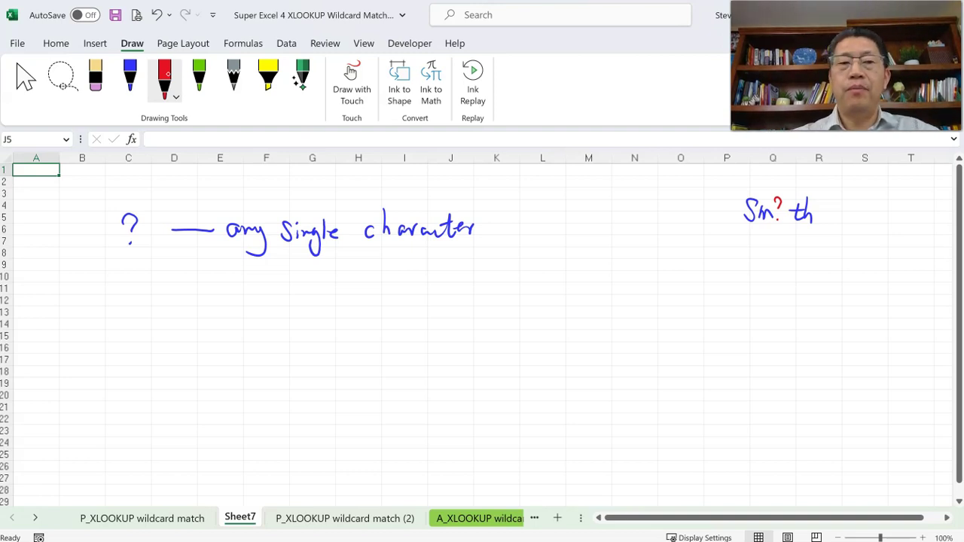
Write "sm th" four times in blue below the example pattern, leaving a gap for the missing letter in each.
{"action": "left_click", "coordinate": [130, 75]}
{"action": "mouse_move", "coordinate": [757, 257]}
{"action": "left_mouse_down"}
{"action": "mouse_move", "coordinate": [744, 270]}
{"action": "mouse_move", "coordinate": [768, 259]}
{"action": "mouse_move", "coordinate": [794, 271]}
{"action": "left_mouse_up"}
{"action": "mouse_move", "coordinate": [786, 258]}
{"action": "left_mouse_down"}
{"action": "mouse_move", "coordinate": [801, 257]}
{"action": "mouse_move", "coordinate": [800, 270]}
{"action": "left_mouse_up"}
{"action": "left_click_drag", "start_coordinate": [800, 261], "coordinate": [808, 270]}
{"action": "mouse_move", "coordinate": [751, 286]}
{"action": "left_mouse_down"}
{"action": "mouse_move", "coordinate": [740, 300]}
{"action": "mouse_move", "coordinate": [788, 300]}
{"action": "left_mouse_up"}
{"action": "mouse_move", "coordinate": [782, 290]}
{"action": "left_mouse_down"}
{"action": "mouse_move", "coordinate": [795, 290]}
{"action": "mouse_move", "coordinate": [796, 302]}
{"action": "left_mouse_up"}
{"action": "left_click_drag", "start_coordinate": [797, 292], "coordinate": [807, 302]}
{"action": "mouse_move", "coordinate": [746, 318]}
{"action": "left_mouse_down"}
{"action": "mouse_move", "coordinate": [736, 330]}
{"action": "mouse_move", "coordinate": [789, 330]}
{"action": "left_mouse_up"}
{"action": "left_click_drag", "start_coordinate": [782, 322], "coordinate": [804, 335]}
{"action": "mouse_move", "coordinate": [746, 345]}
{"action": "left_mouse_down"}
{"action": "mouse_move", "coordinate": [737, 357]}
{"action": "mouse_move", "coordinate": [789, 359]}
{"action": "mouse_move", "coordinate": [796, 350]}
{"action": "left_mouse_up"}
{"action": "left_click_drag", "start_coordinate": [799, 339], "coordinate": [805, 361]}
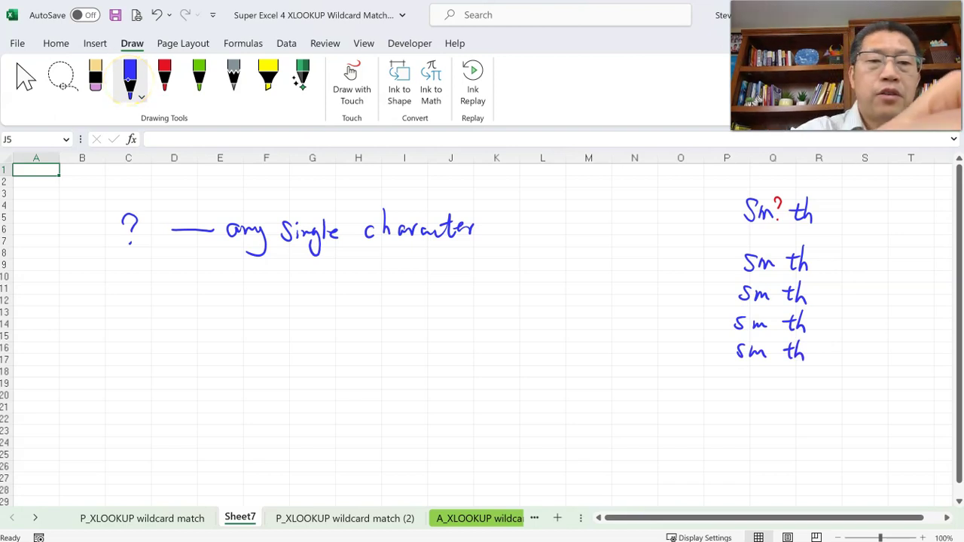
Fill the four gaps with i, y, j and w in red, and add a second red question mark to the pattern.
{"action": "left_click", "coordinate": [164, 76]}
{"action": "left_click", "coordinate": [779, 254]}
{"action": "left_click_drag", "start_coordinate": [778, 260], "coordinate": [776, 298]}
{"action": "left_click_drag", "start_coordinate": [781, 289], "coordinate": [773, 307]}
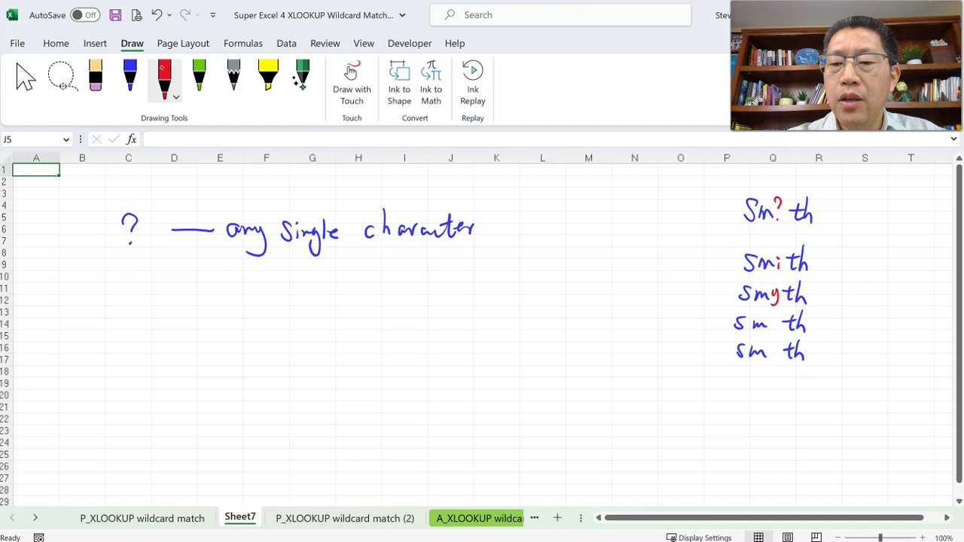
{"action": "mouse_move", "coordinate": [767, 350]}
{"action": "left_mouse_down"}
{"action": "mouse_move", "coordinate": [775, 359]}
{"action": "mouse_move", "coordinate": [780, 349]}
{"action": "left_mouse_up"}
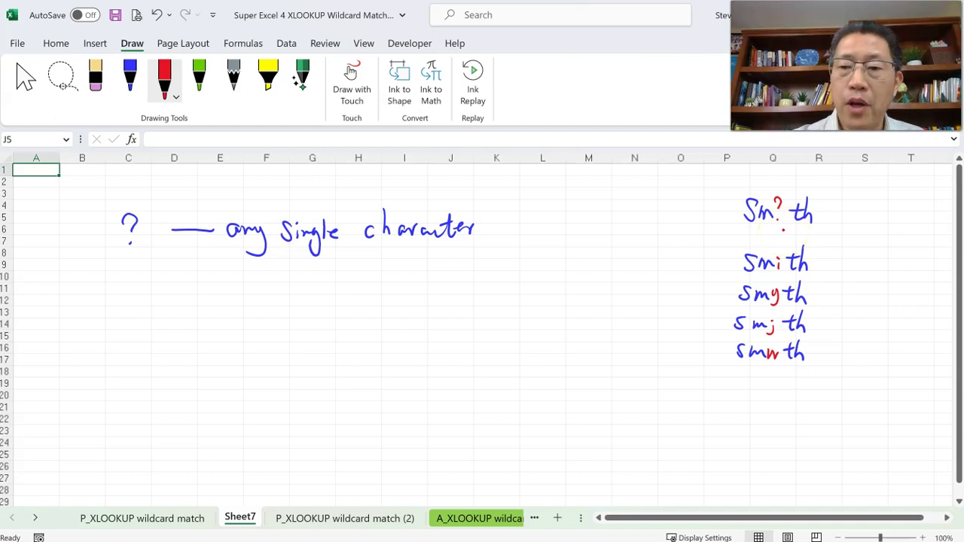
{"action": "left_click_drag", "start_coordinate": [783, 199], "coordinate": [788, 211]}
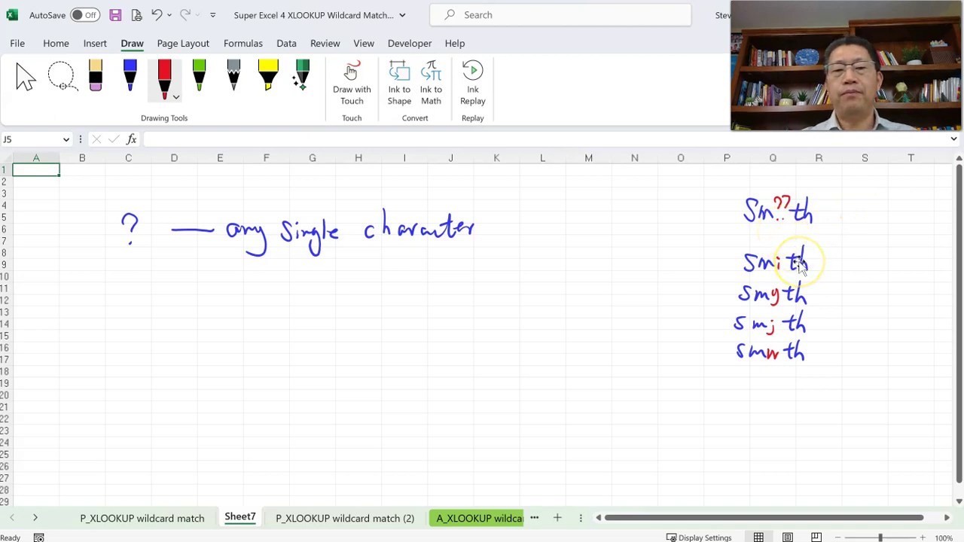
Handwrite "* — any number of characters" in blue below the question mark definition.
{"action": "left_click", "coordinate": [130, 79]}
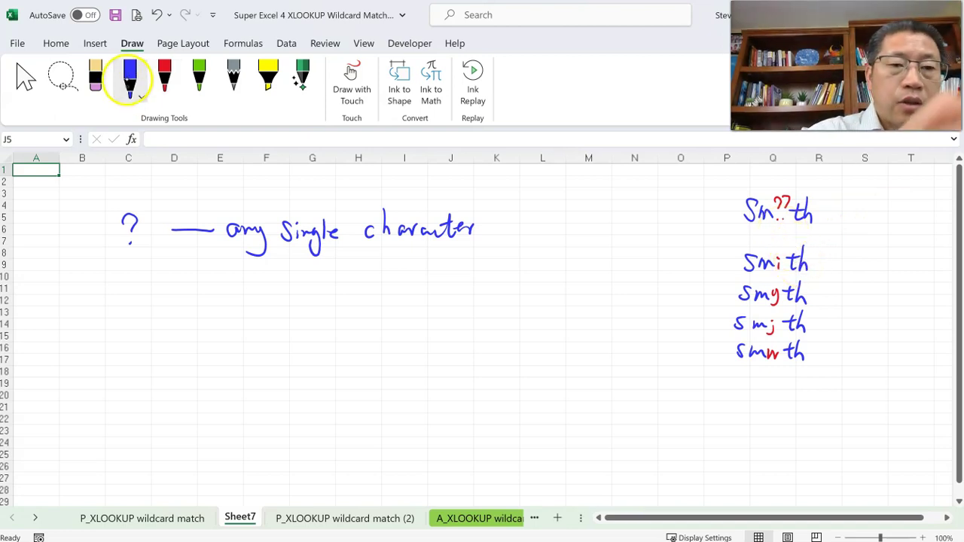
{"action": "mouse_move", "coordinate": [124, 352]}
{"action": "left_mouse_down"}
{"action": "mouse_move", "coordinate": [136, 335]}
{"action": "mouse_move", "coordinate": [136, 353]}
{"action": "left_mouse_up"}
{"action": "left_click_drag", "start_coordinate": [112, 343], "coordinate": [146, 345]}
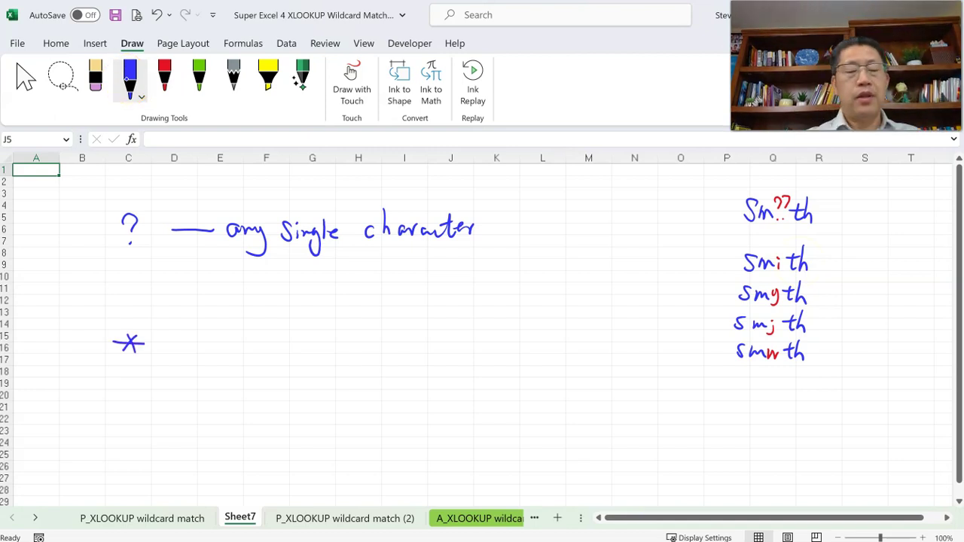
{"action": "mouse_move", "coordinate": [166, 343]}
{"action": "left_mouse_down"}
{"action": "mouse_move", "coordinate": [253, 351]}
{"action": "mouse_move", "coordinate": [245, 371]}
{"action": "mouse_move", "coordinate": [295, 354]}
{"action": "mouse_move", "coordinate": [357, 351]}
{"action": "left_mouse_up"}
{"action": "mouse_move", "coordinate": [368, 332]}
{"action": "left_mouse_down"}
{"action": "mouse_move", "coordinate": [365, 371]}
{"action": "mouse_move", "coordinate": [373, 345]}
{"action": "left_mouse_up"}
{"action": "mouse_move", "coordinate": [397, 339]}
{"action": "left_mouse_down"}
{"action": "mouse_move", "coordinate": [390, 356]}
{"action": "mouse_move", "coordinate": [407, 355]}
{"action": "left_mouse_up"}
{"action": "left_click_drag", "start_coordinate": [407, 345], "coordinate": [429, 351]}
{"action": "mouse_move", "coordinate": [431, 351]}
{"action": "left_mouse_down"}
{"action": "mouse_move", "coordinate": [440, 342]}
{"action": "mouse_move", "coordinate": [457, 351]}
{"action": "mouse_move", "coordinate": [467, 330]}
{"action": "mouse_move", "coordinate": [495, 350]}
{"action": "left_mouse_up"}
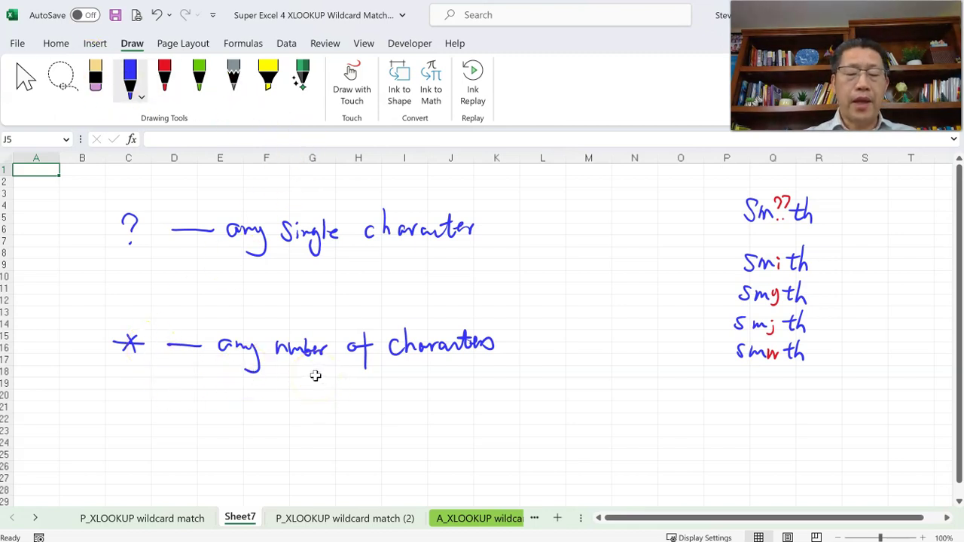
Write (0) in red above the word "number", and return to the P_XLOOKUP wildcard match (2) sheet.
{"action": "left_click", "coordinate": [164, 75]}
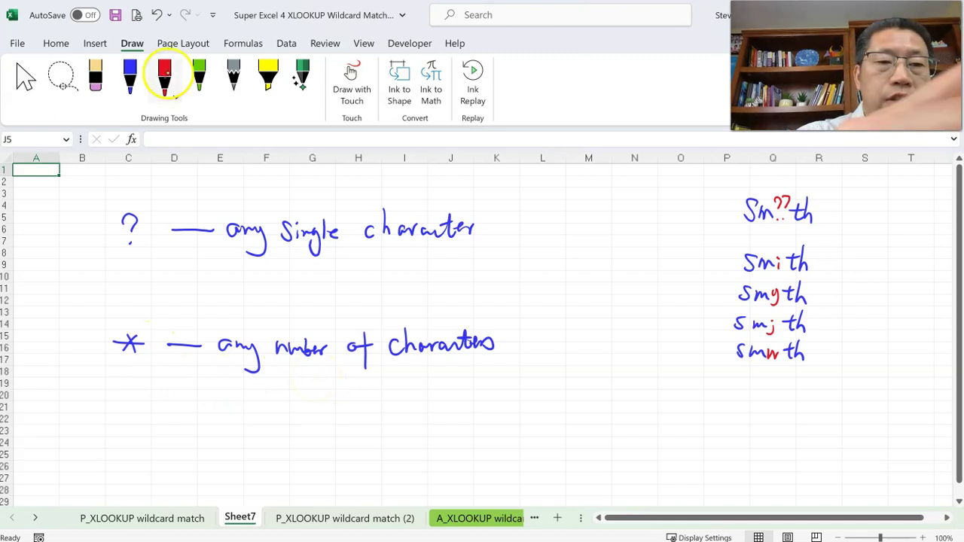
{"action": "mouse_move", "coordinate": [305, 312]}
{"action": "left_mouse_down"}
{"action": "mouse_move", "coordinate": [317, 329]}
{"action": "mouse_move", "coordinate": [290, 329]}
{"action": "left_mouse_up"}
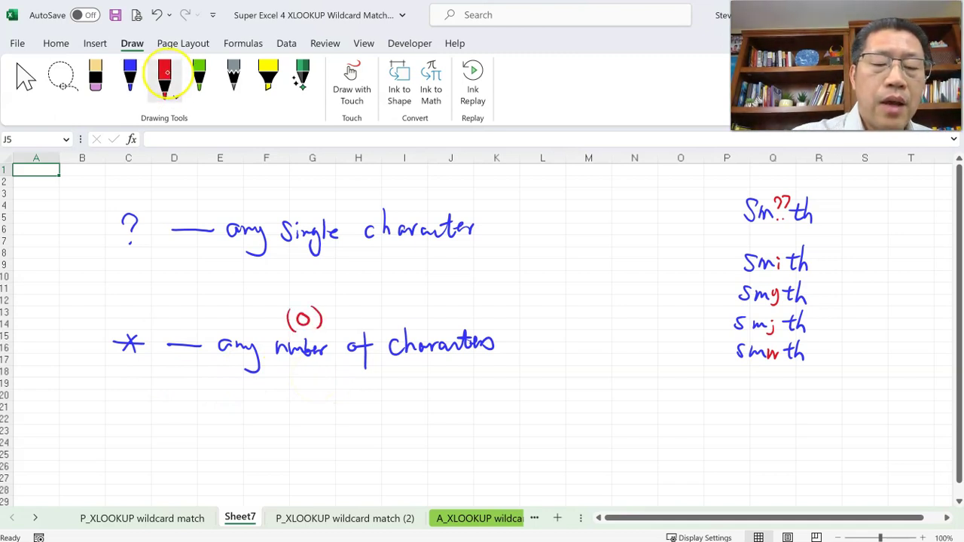
{"action": "left_click", "coordinate": [138, 355]}
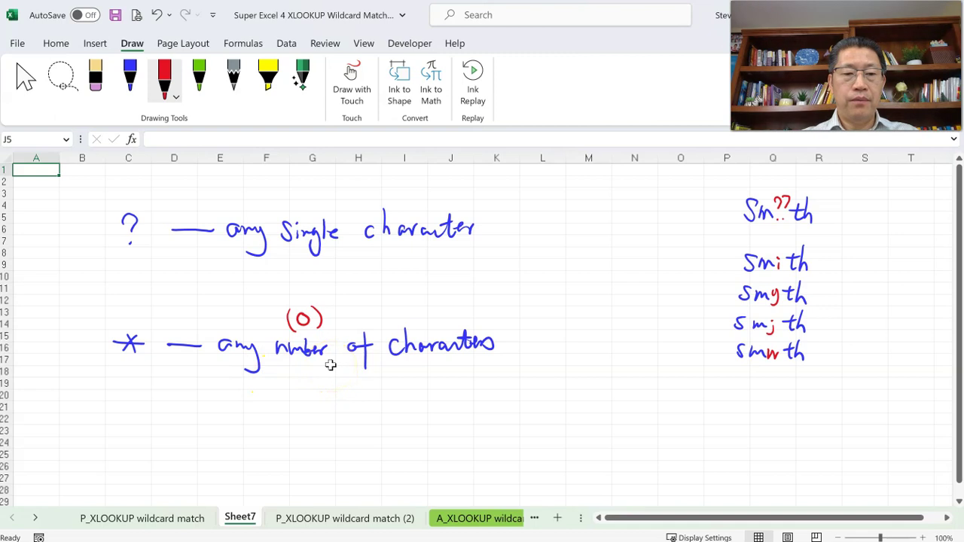
{"action": "left_click", "coordinate": [143, 367]}
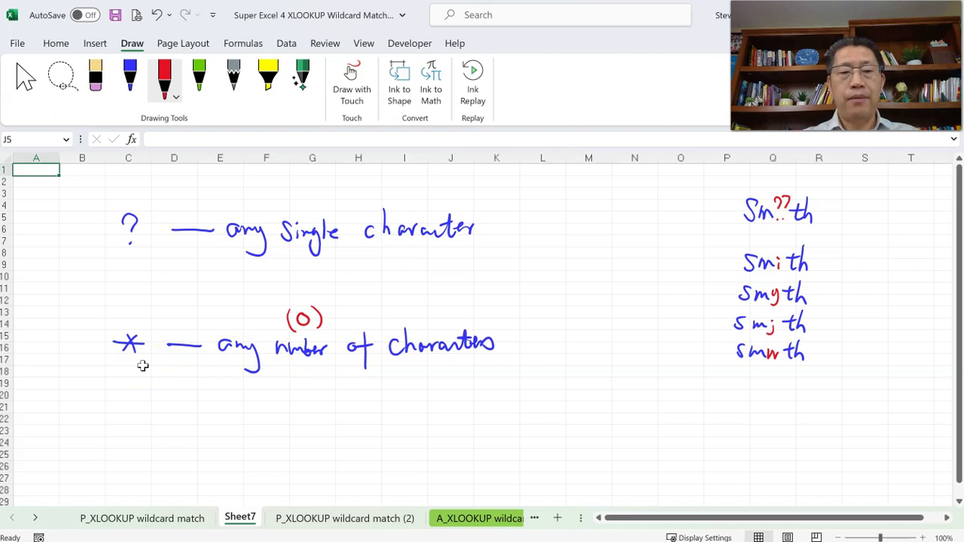
{"action": "left_click", "coordinate": [297, 519]}
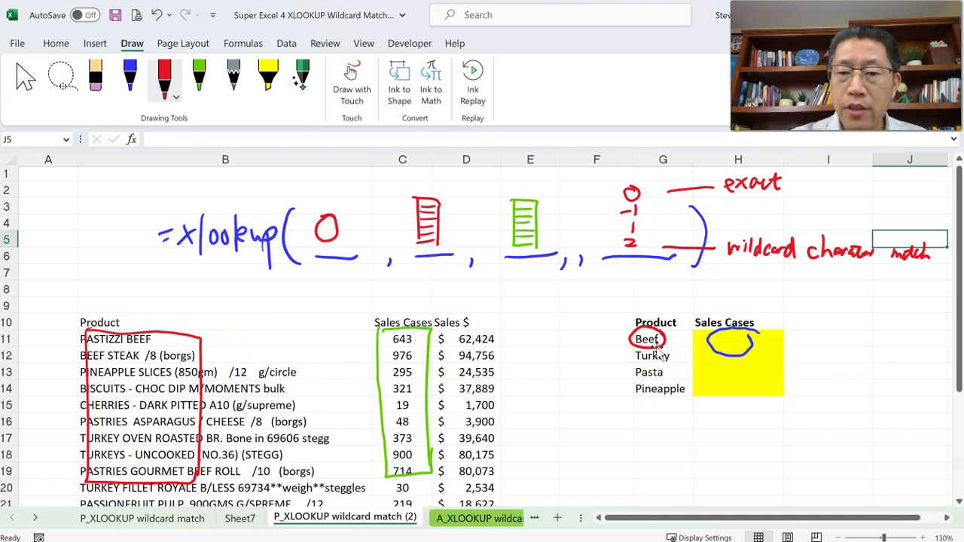
Undo the match mode list and "exact" note in the handwritten formula, and write a single red 2 above its last blank.
{"action": "key", "text": "ctrl+z"}
{"action": "key", "text": "ctrl+z"}
{"action": "key", "text": "ctrl+z"}
{"action": "key", "text": "ctrl+z"}
{"action": "key", "text": "ctrl+z"}
{"action": "key", "text": "ctrl+z"}
{"action": "key", "text": "ctrl+z"}
{"action": "key", "text": "ctrl+z"}
{"action": "key", "text": "ctrl+z"}
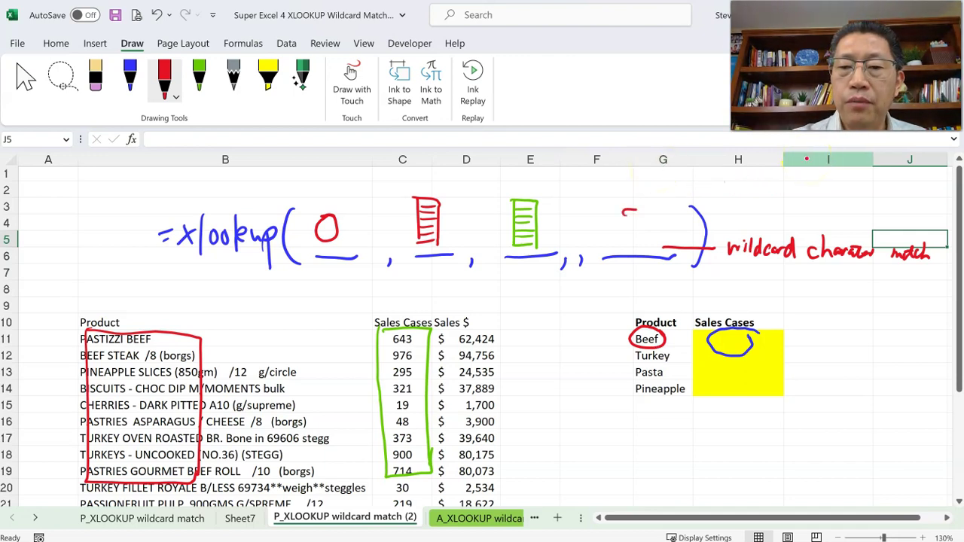
{"action": "left_click_drag", "start_coordinate": [623, 216], "coordinate": [645, 235]}
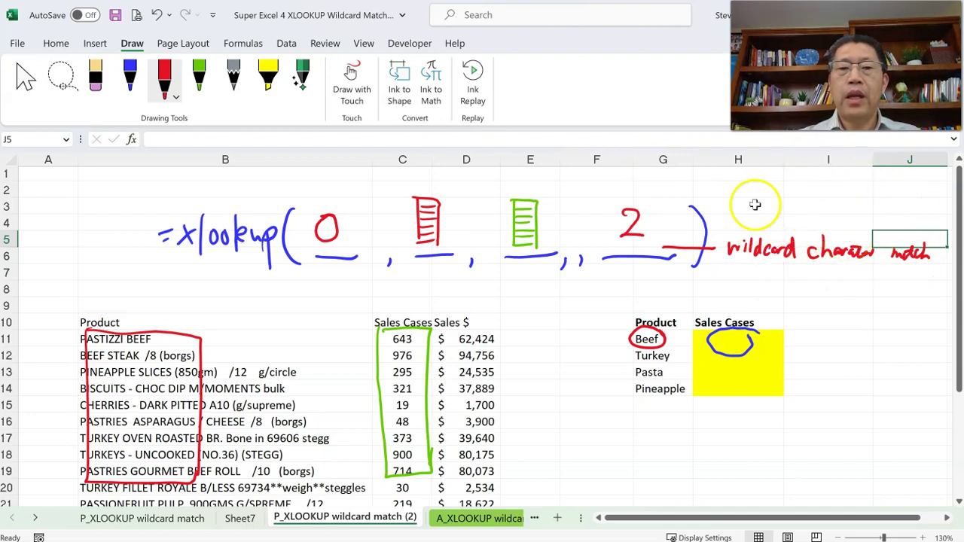
Replace the red circle in the handwritten formula's first argument with G11 and "*" in red, joined by a green ampersand.
{"action": "left_click_drag", "start_coordinate": [325, 226], "coordinate": [329, 226]}
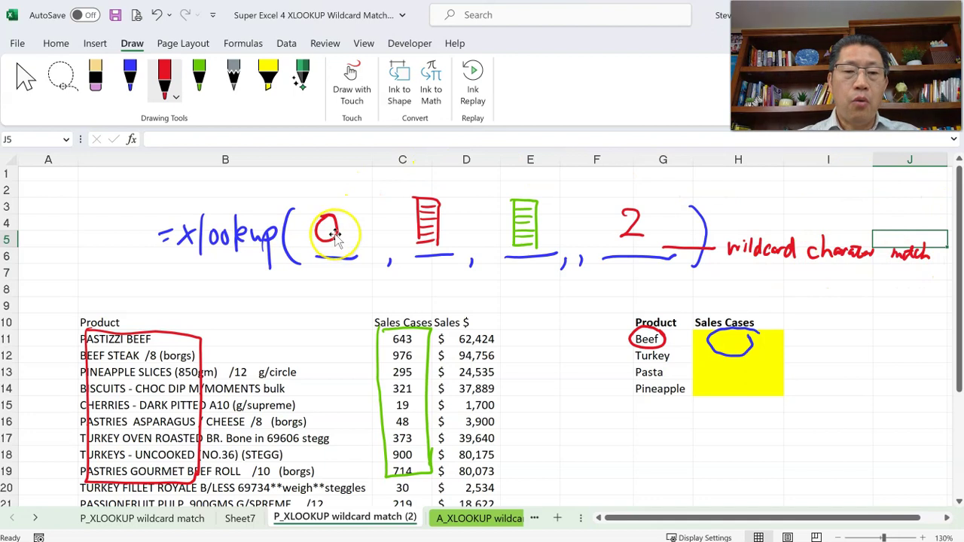
{"action": "left_click", "coordinate": [345, 236]}
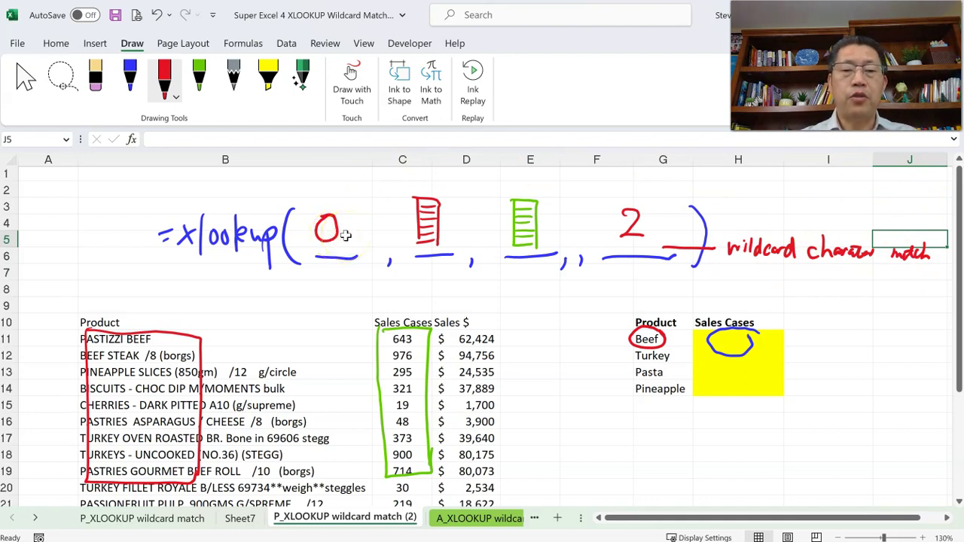
{"action": "key", "text": "Delete"}
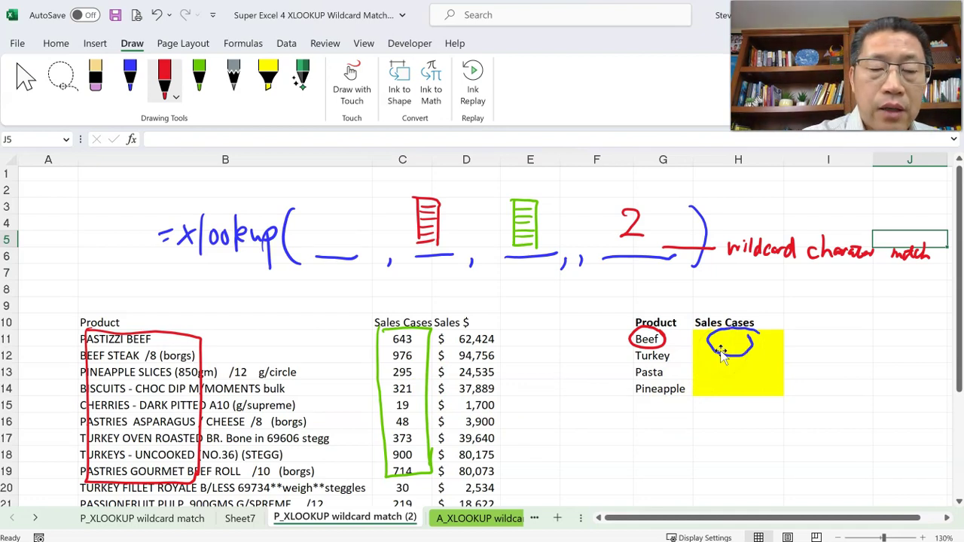
{"action": "mouse_move", "coordinate": [312, 221]}
{"action": "left_mouse_down"}
{"action": "mouse_move", "coordinate": [310, 235]}
{"action": "mouse_move", "coordinate": [324, 239]}
{"action": "left_mouse_up"}
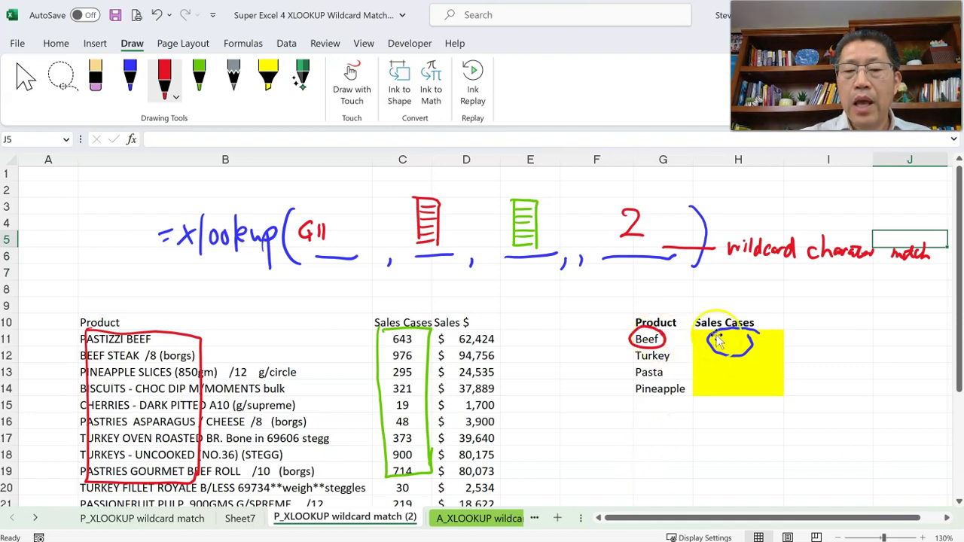
{"action": "left_click", "coordinate": [198, 75]}
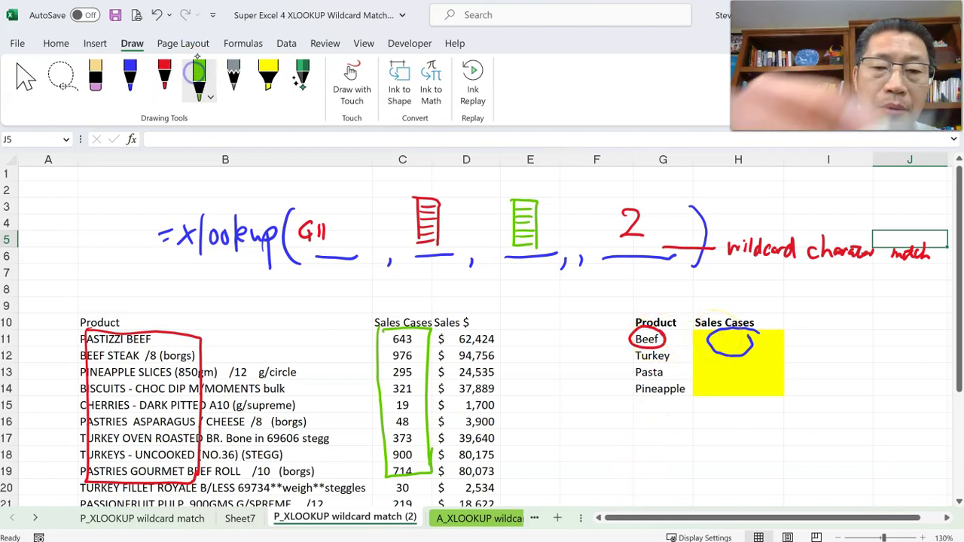
{"action": "left_click_drag", "start_coordinate": [327, 225], "coordinate": [339, 241]}
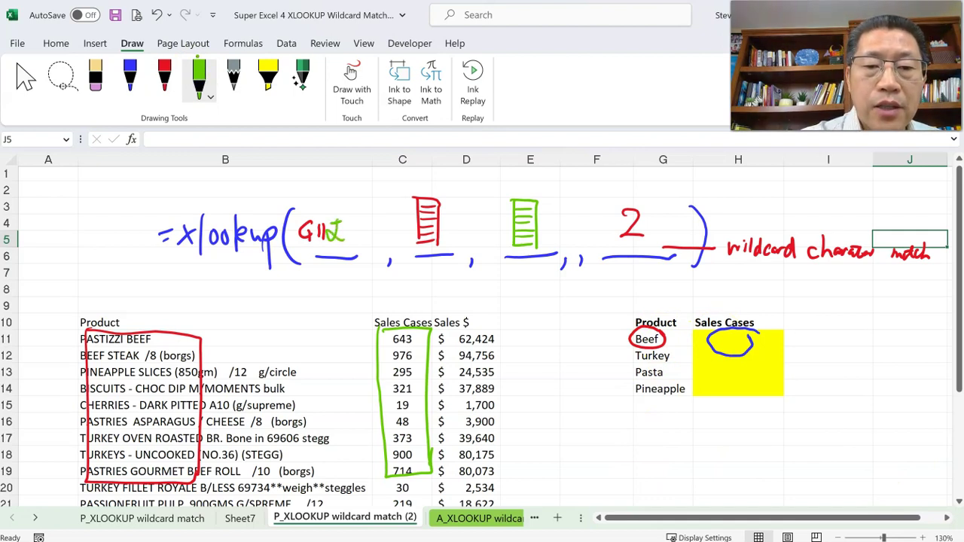
{"action": "left_click", "coordinate": [177, 67]}
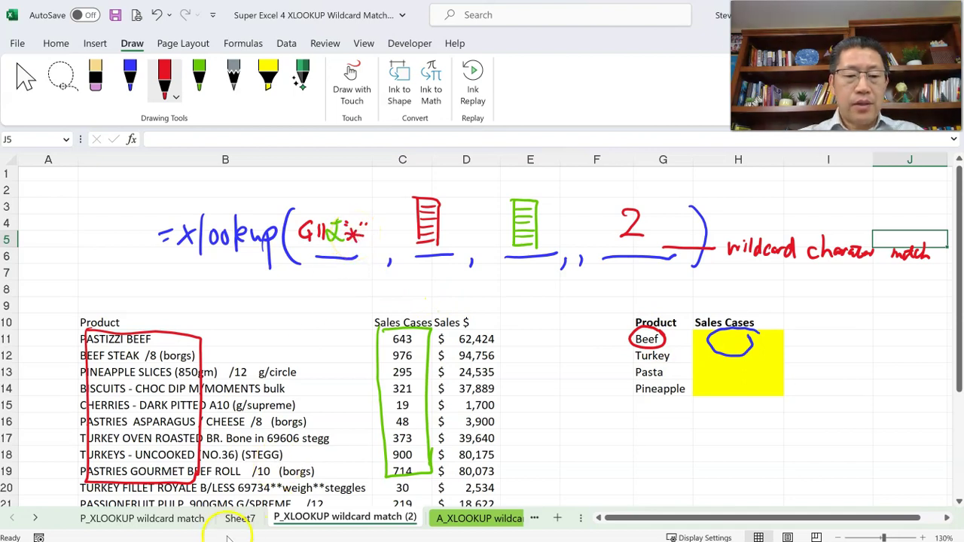
Review the question mark and asterisk definitions on Sheet7, and go to the P_XLOOKUP wildcard match sheet.
{"action": "left_click", "coordinate": [240, 518]}
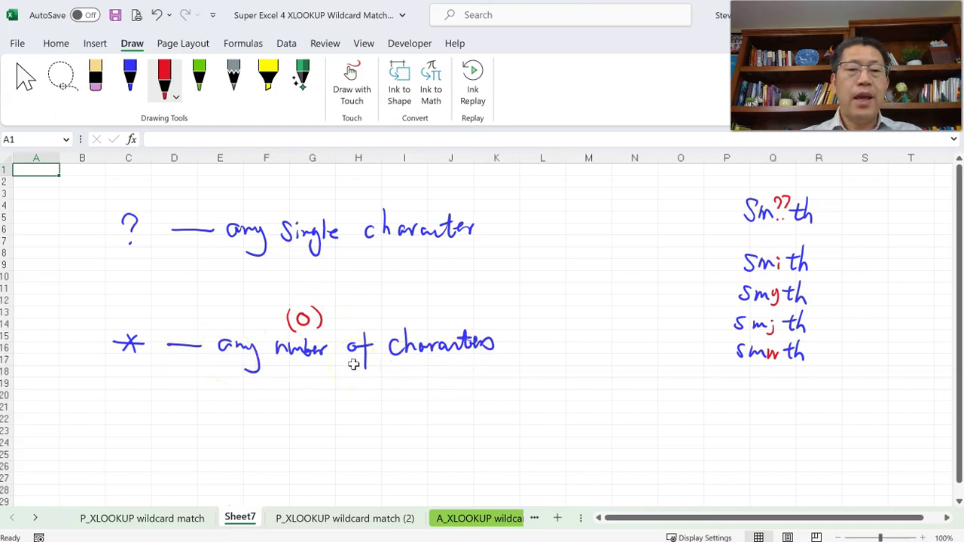
{"action": "left_click", "coordinate": [356, 520]}
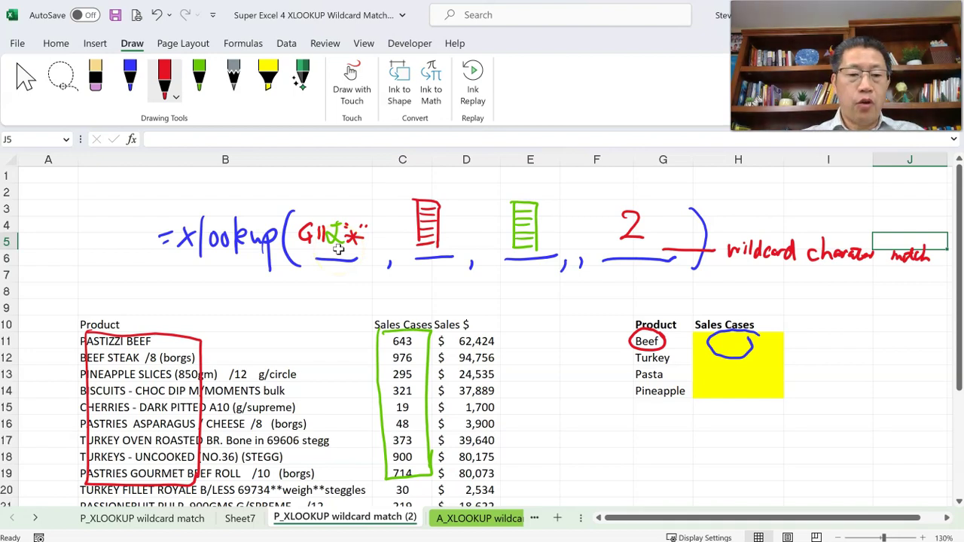
{"action": "left_click", "coordinate": [169, 518]}
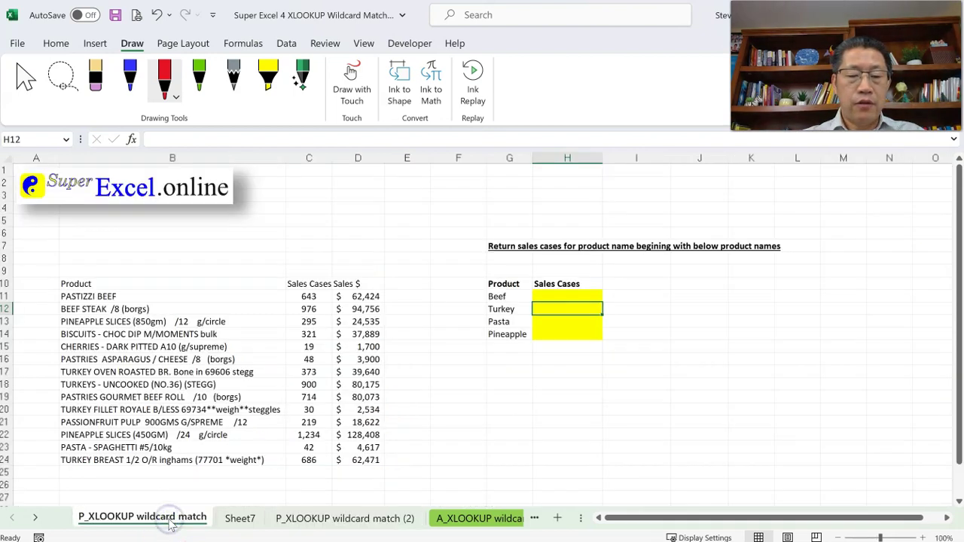
Start an XLOOKUP formula in H11, the sales cases cell for Beef, with G11&"*" as the lookup value.
{"action": "scroll", "coordinate": [656, 391], "scroll_direction": "up", "scroll_amount": 2}
{"action": "left_click", "coordinate": [670, 228]}
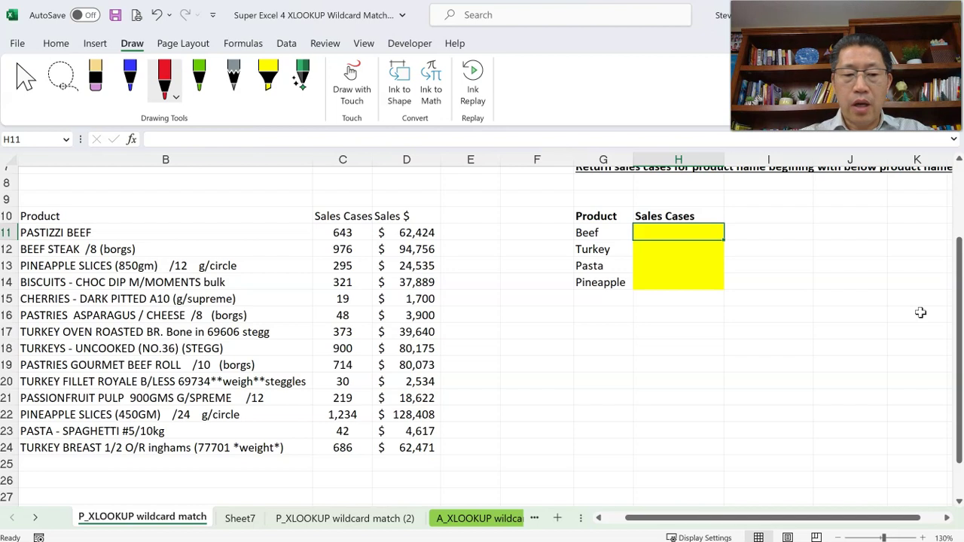
{"action": "type", "text": "=xl"}
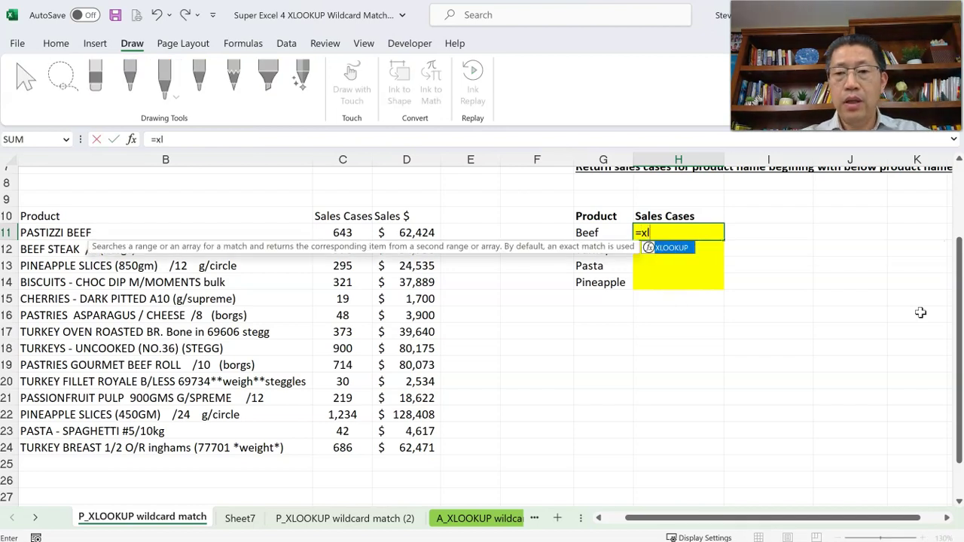
{"action": "key", "text": "Tab"}
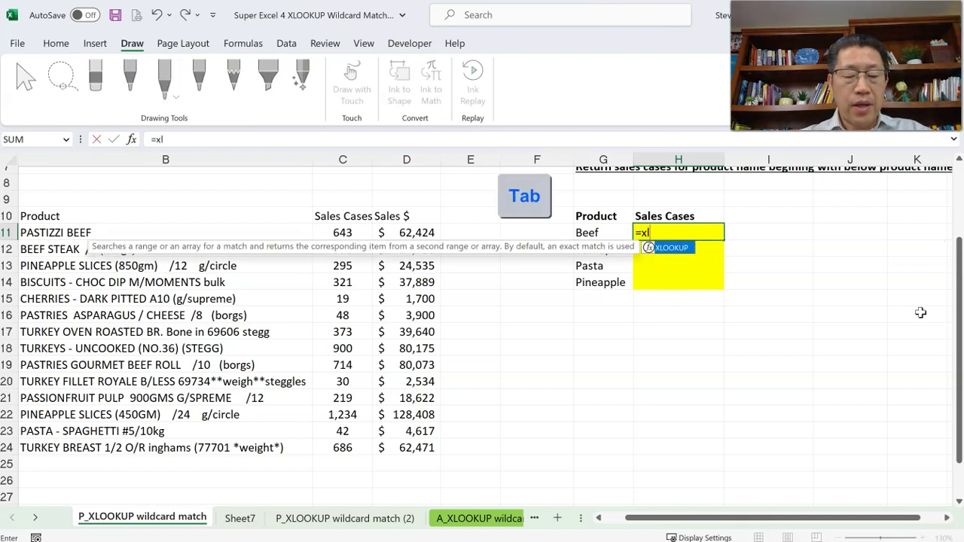
{"action": "key", "text": "Tab"}
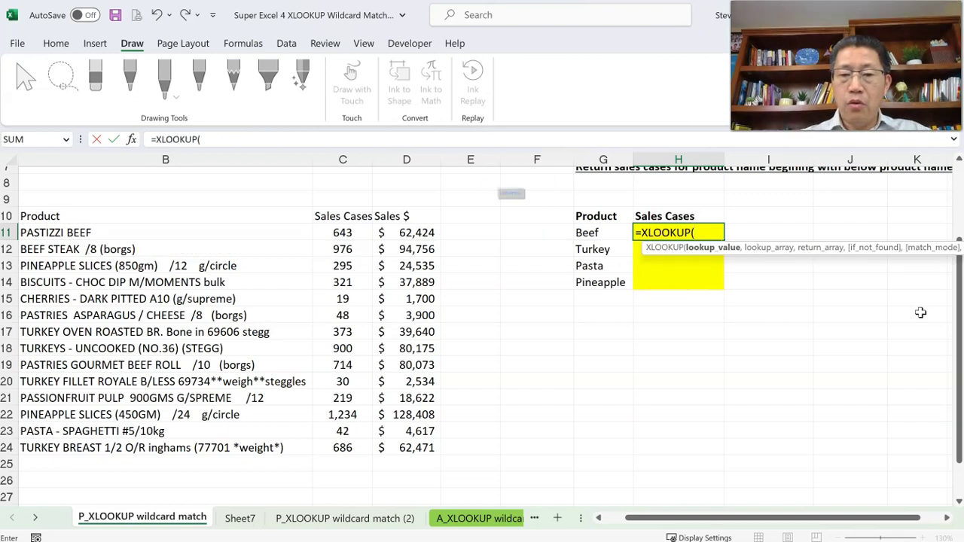
{"action": "key", "text": "Left"}
{"action": "key", "text": "Left"}
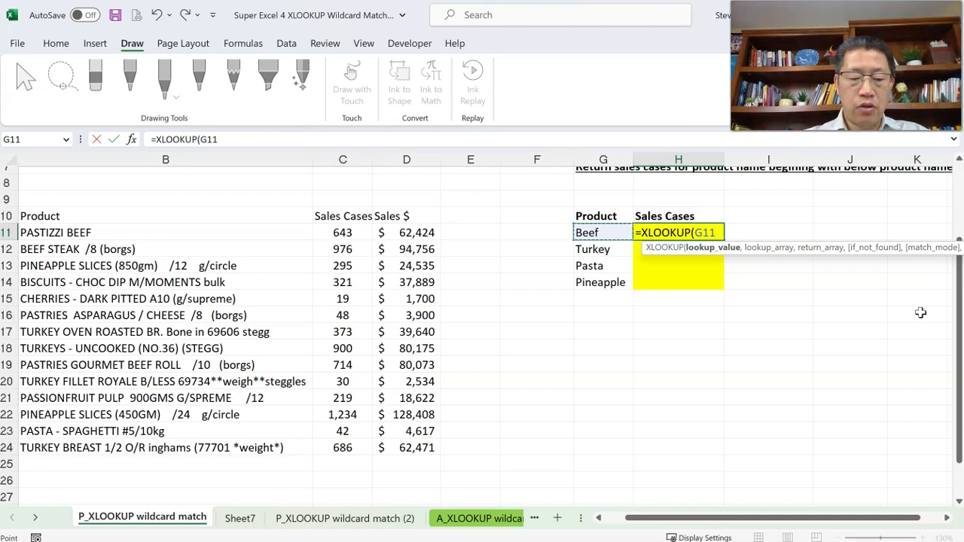
{"action": "type", "text": "&"}
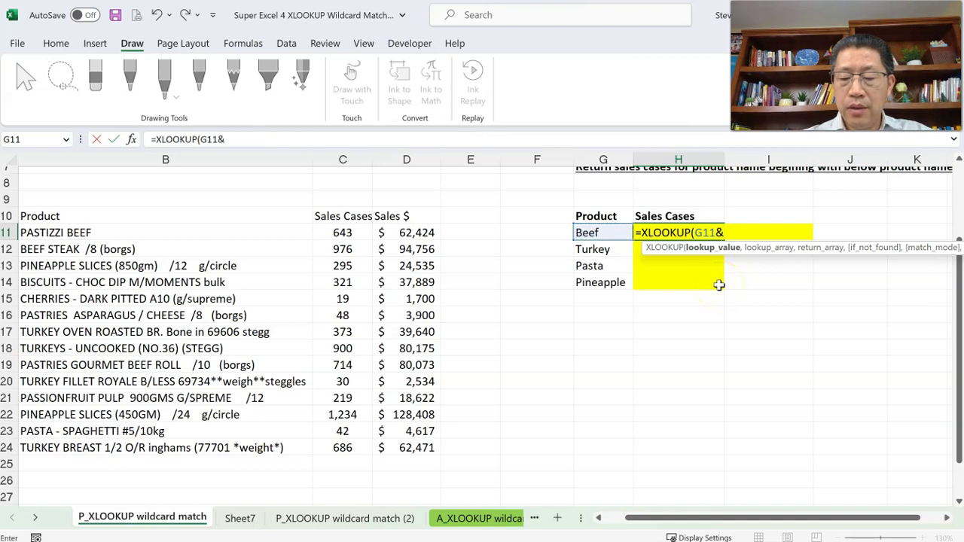
{"action": "type", "text": "\"*"}
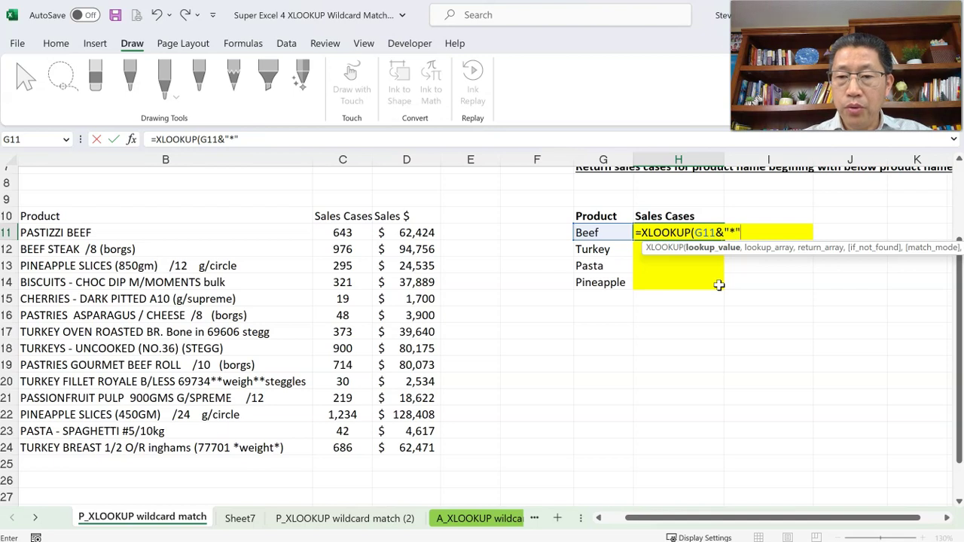
{"action": "type", "text": ","}
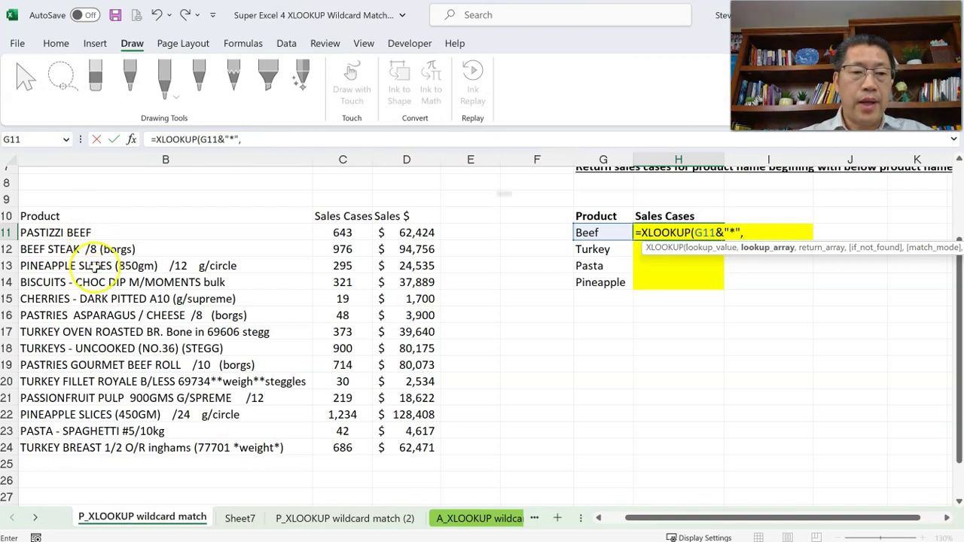
Set the formula's lookup array to the product names as the absolute range $B$11:$B$24.
{"action": "key", "text": "Left"}
{"action": "key", "text": "Left"}
{"action": "key", "text": "Left"}
{"action": "key", "text": "Left"}
{"action": "key", "text": "Left"}
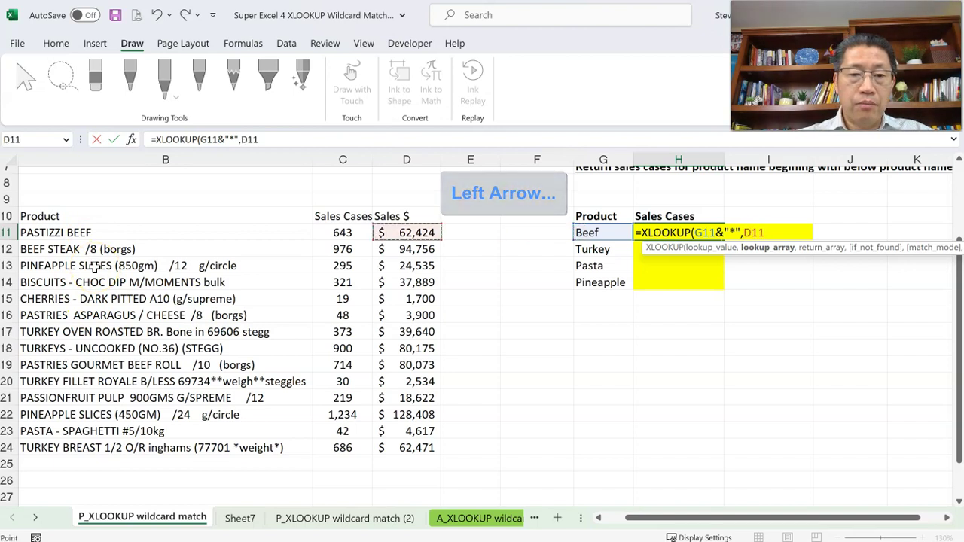
{"action": "key", "text": "Left"}
{"action": "key", "text": "ctrl+shift+Down"}
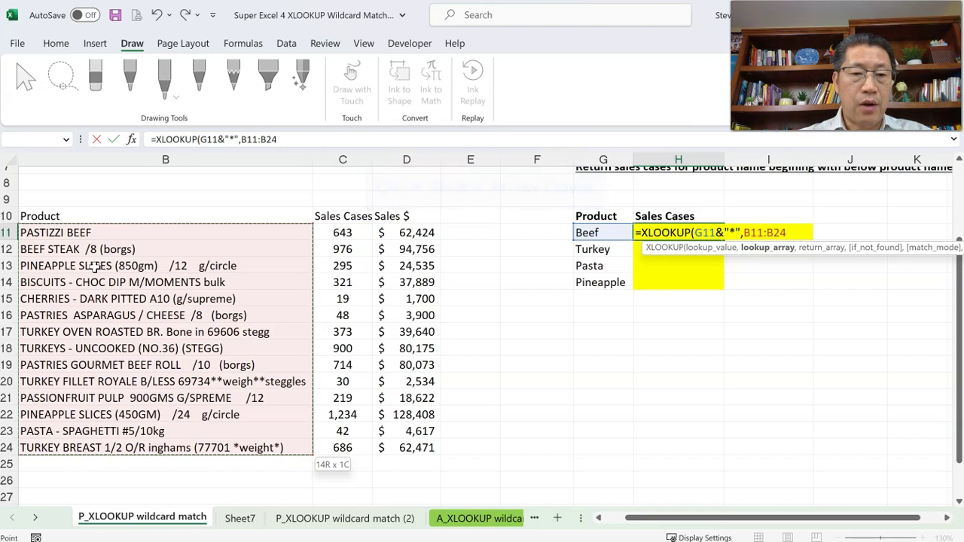
{"action": "key", "text": "F4"}
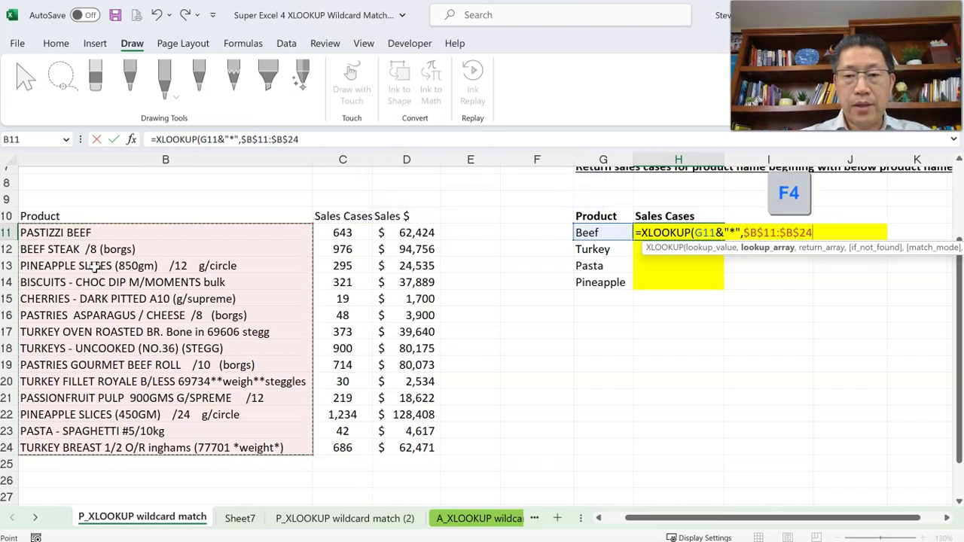
{"action": "type", "text": ","}
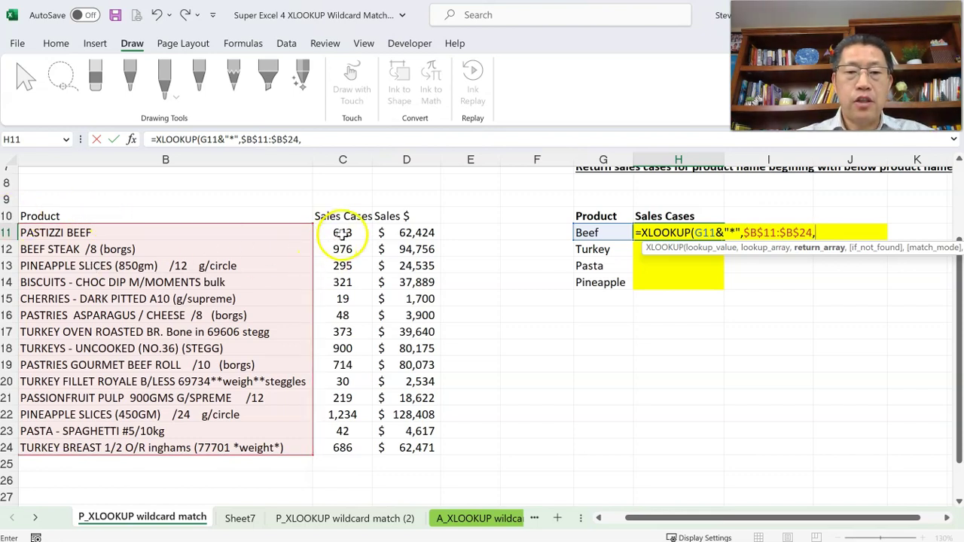
Set the return array to the sales cases as the absolute range $C$11:$C$24, and enter the formula.
{"action": "key", "text": "Left"}
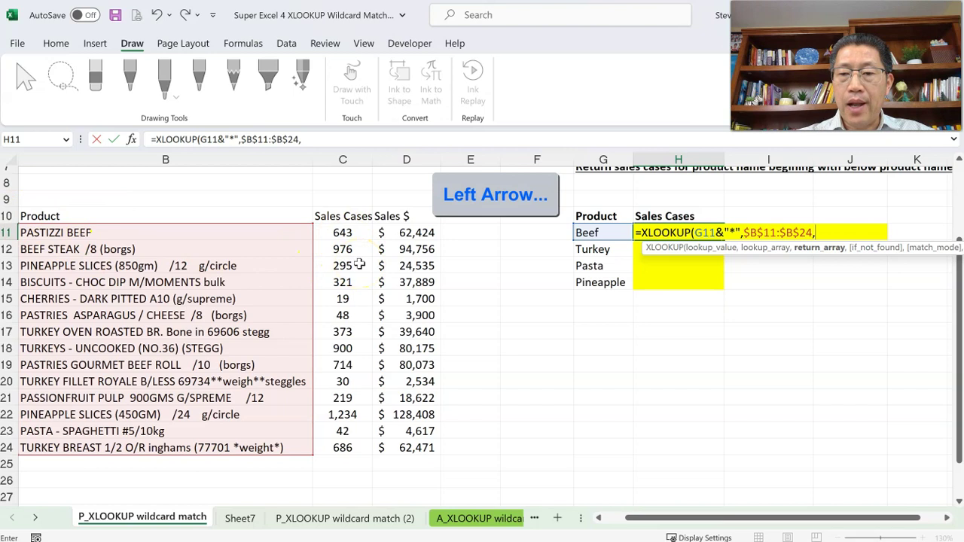
{"action": "key", "text": "Left"}
{"action": "key", "text": "Left"}
{"action": "key", "text": "Left"}
{"action": "key", "text": "Left"}
{"action": "key", "text": "Left"}
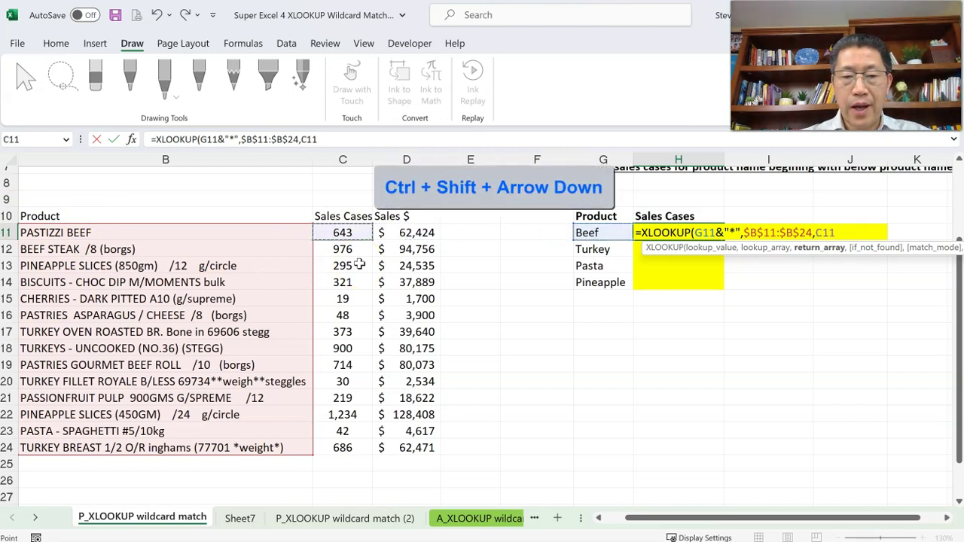
{"action": "key", "text": "ctrl+shift+Down"}
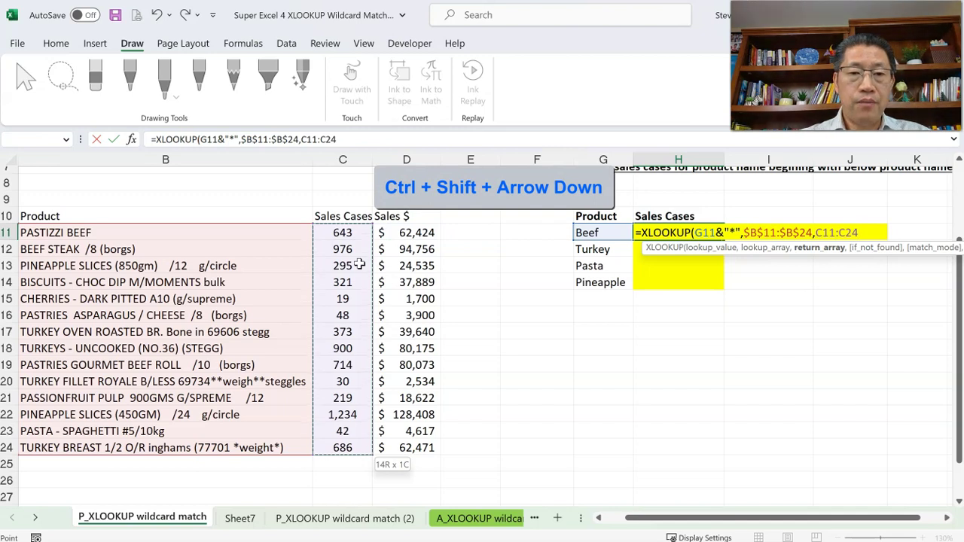
{"action": "key", "text": "F4"}
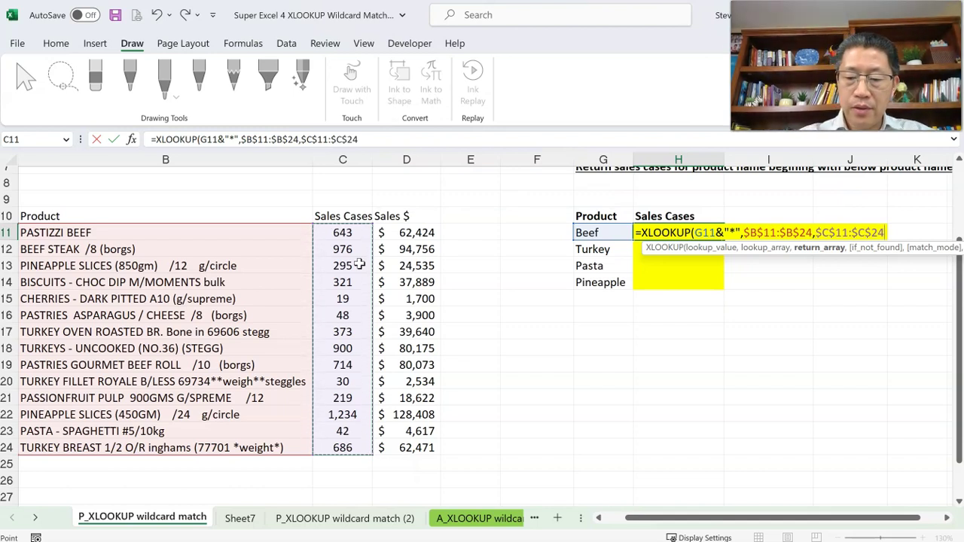
{"action": "key", "text": "Return"}
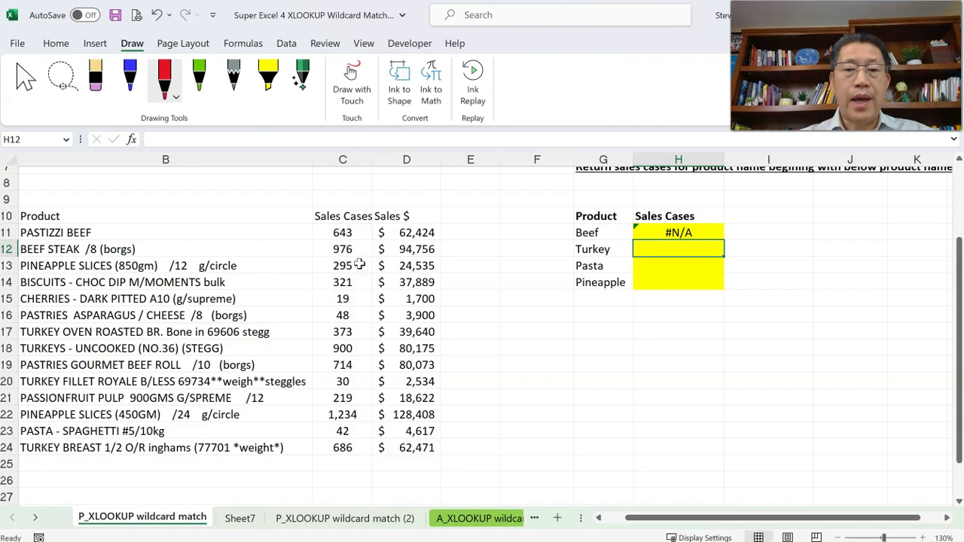
Add wildcard match mode 2 to the XLOOKUP formula in H11, leaving the if_not_found argument empty.
{"action": "double_click", "coordinate": [663, 233]}
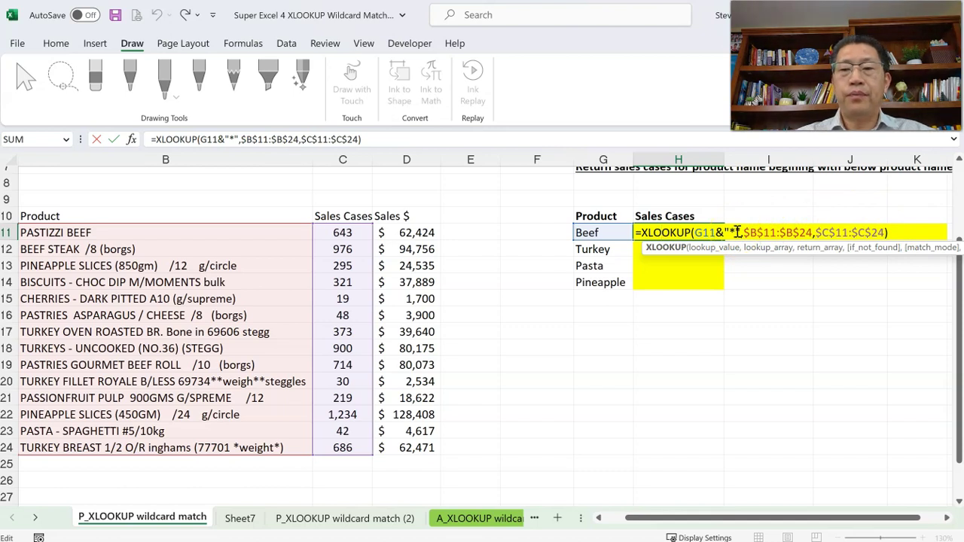
{"action": "left_click", "coordinate": [886, 228]}
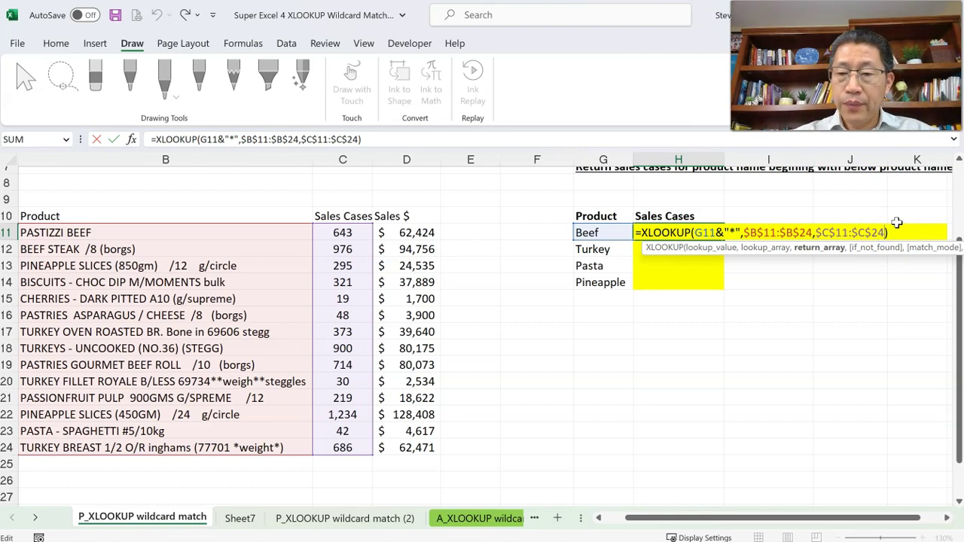
{"action": "type", "text": ","}
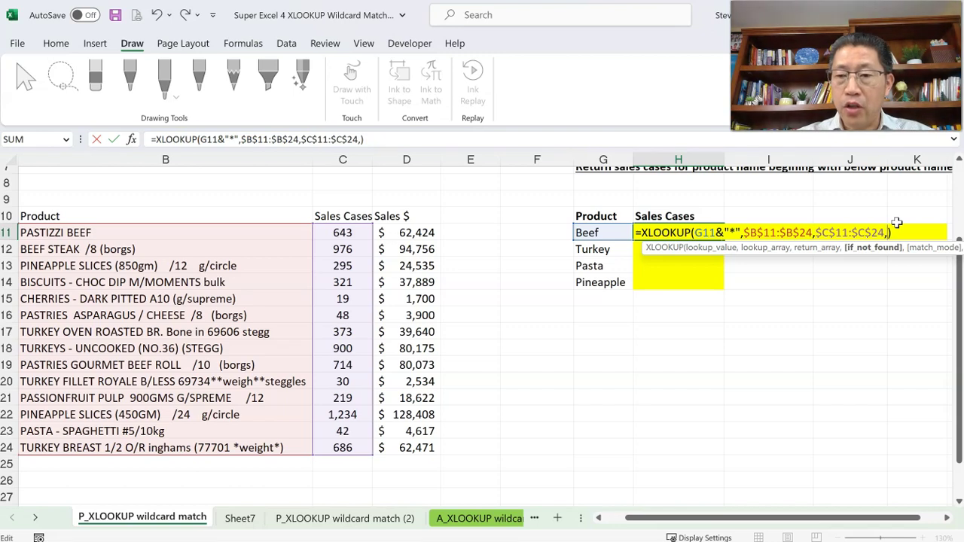
{"action": "type", "text": ","}
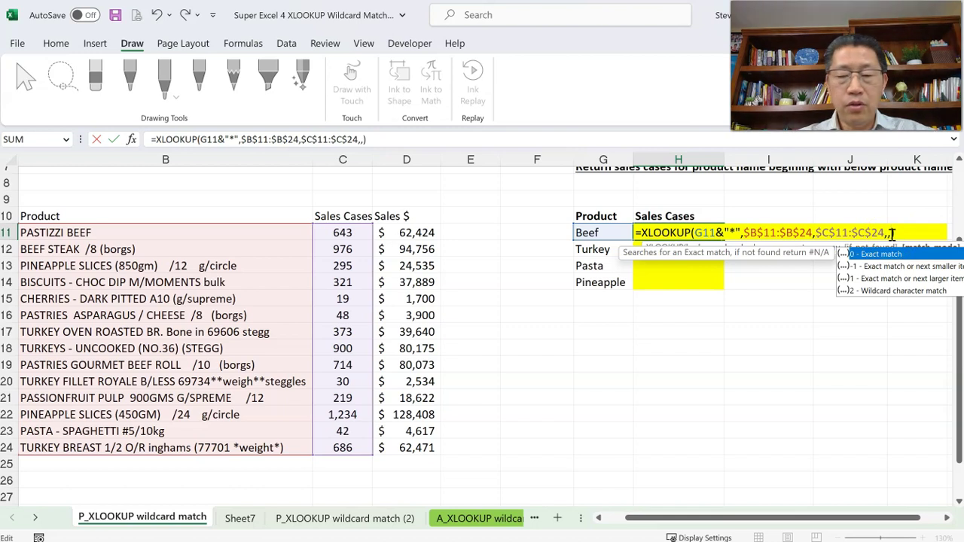
{"action": "type", "text": "2"}
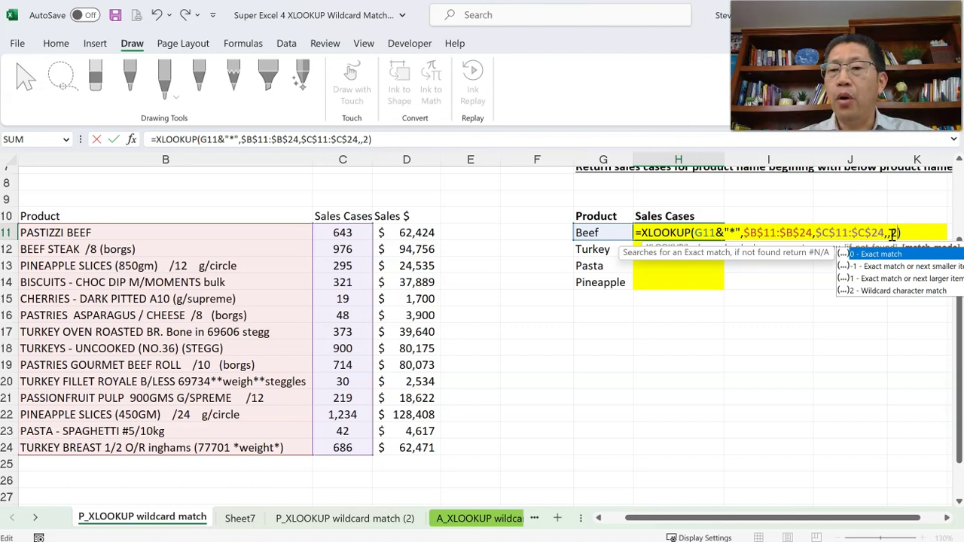
{"action": "key", "text": "Return"}
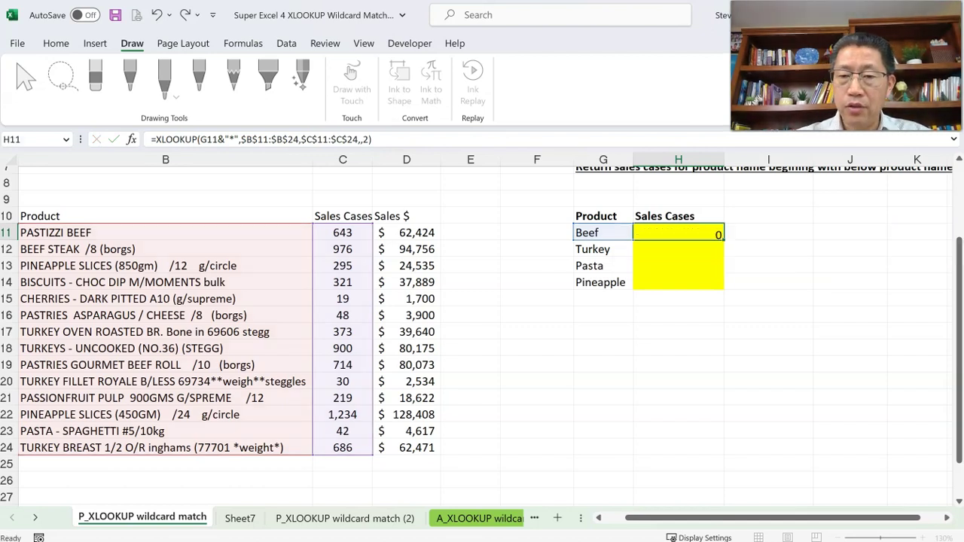
Review the XLOOKUP arguments in H11 and fill the formula down through H14 for Turkey, Pasta and Pineapple.
{"action": "left_click", "coordinate": [697, 232]}
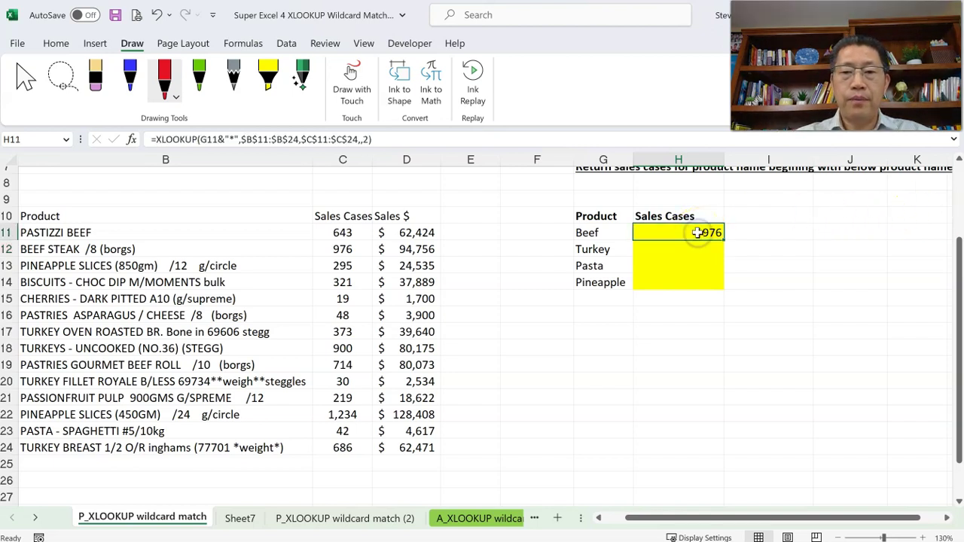
{"action": "double_click", "coordinate": [696, 233]}
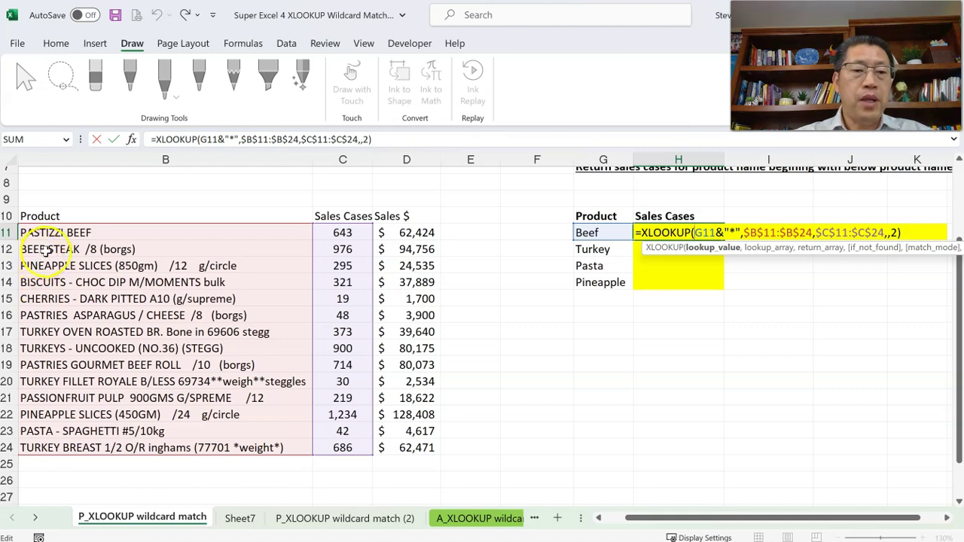
{"action": "double_click", "coordinate": [705, 238]}
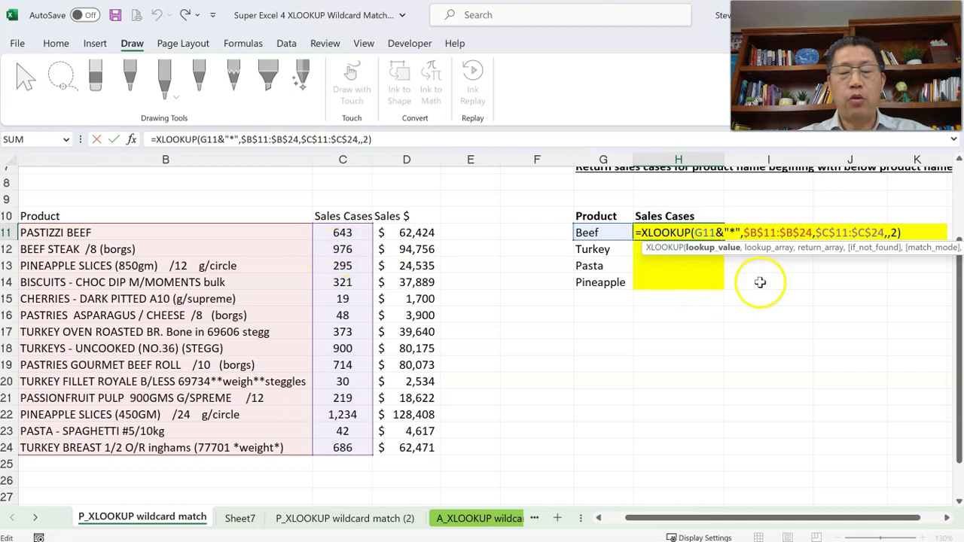
{"action": "key", "text": "ctrl+Return"}
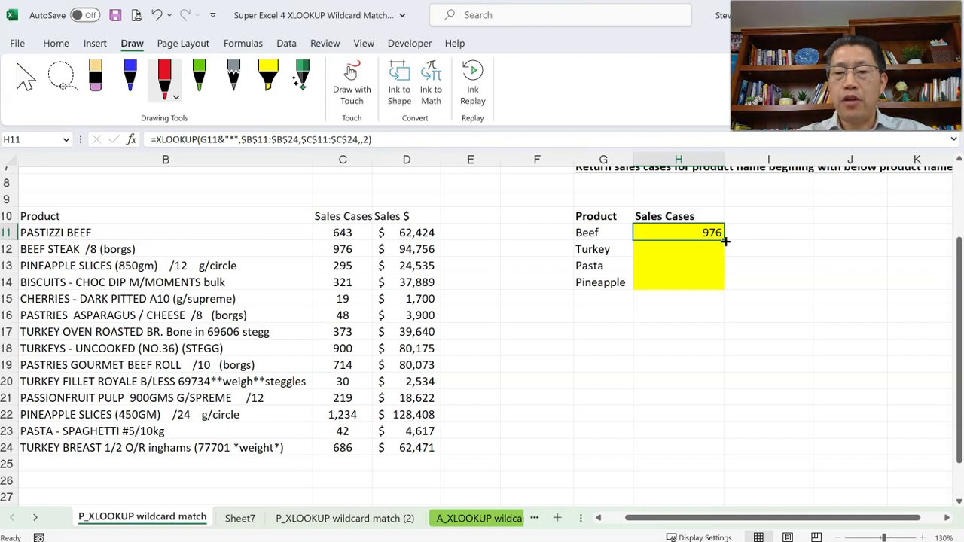
{"action": "left_click_drag", "start_coordinate": [724, 241], "coordinate": [726, 282]}
Check the Turkey, Pasta and Pineapple sales cases against the first matching product rows in the source table.
{"action": "left_click_drag", "start_coordinate": [609, 255], "coordinate": [645, 250]}
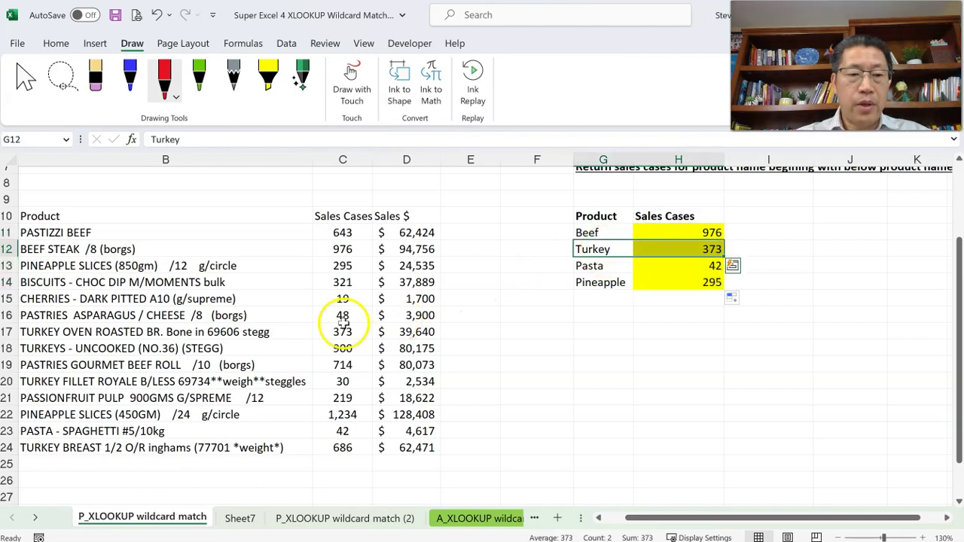
{"action": "left_click_drag", "start_coordinate": [201, 328], "coordinate": [320, 332]}
{"action": "left_click_drag", "start_coordinate": [595, 268], "coordinate": [665, 267]}
{"action": "left_click_drag", "start_coordinate": [221, 435], "coordinate": [342, 429]}
{"action": "left_click_drag", "start_coordinate": [592, 287], "coordinate": [678, 285]}
{"action": "left_click_drag", "start_coordinate": [169, 268], "coordinate": [343, 266]}
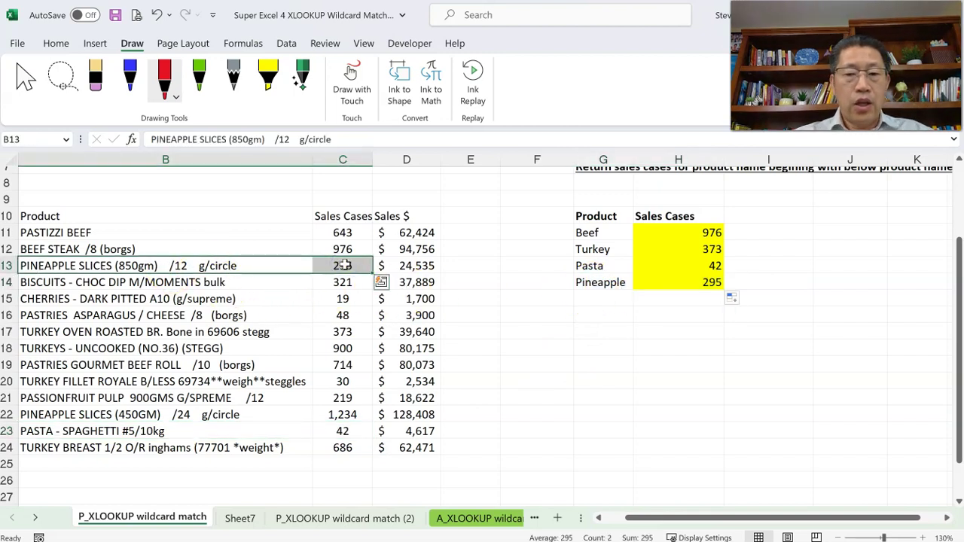
Highlight the turkey products in B17:B18 and B24 together with their sales cases in C17, C18 and C24.
{"action": "left_click_drag", "start_coordinate": [82, 331], "coordinate": [78, 340]}
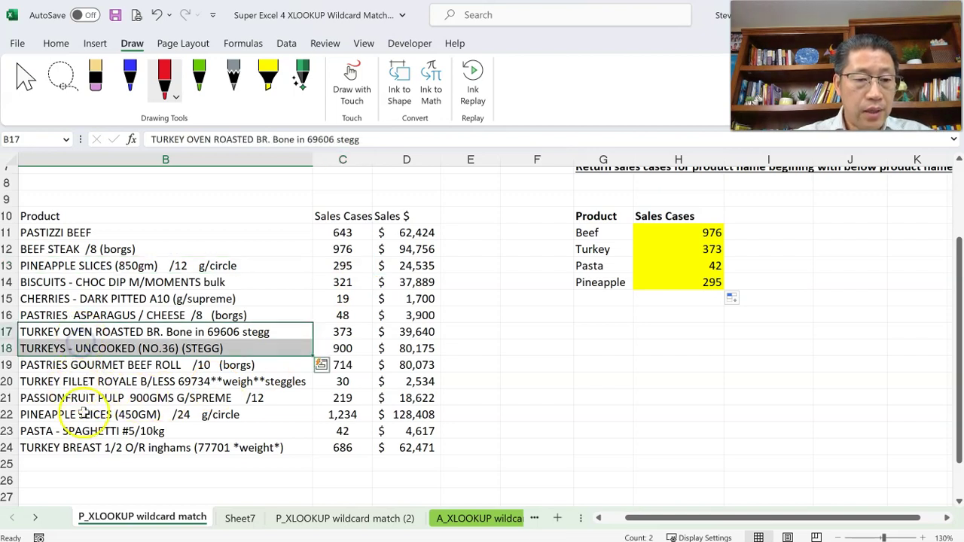
{"action": "left_click", "coordinate": [70, 448], "text": "ctrl"}
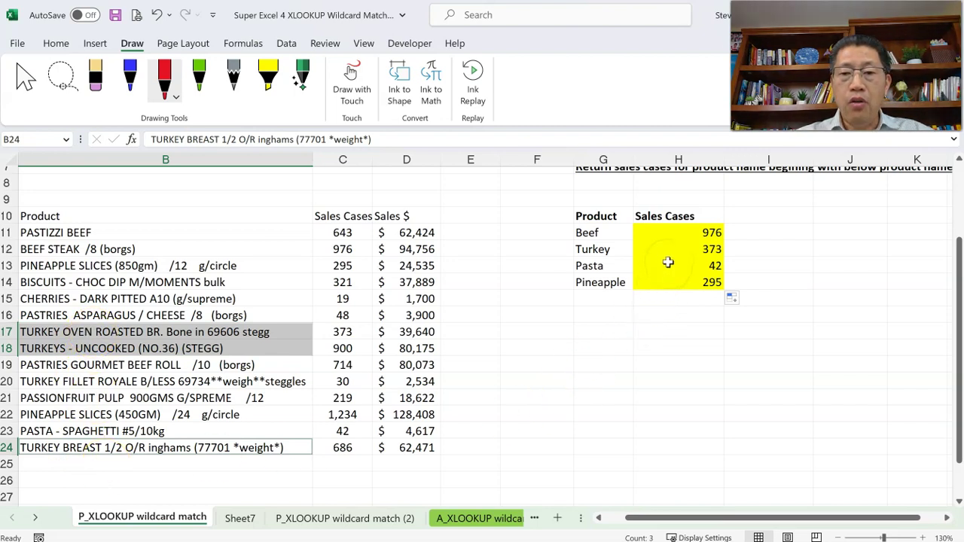
{"action": "left_click", "coordinate": [341, 331], "text": "ctrl"}
{"action": "left_click", "coordinate": [341, 350], "text": "ctrl"}
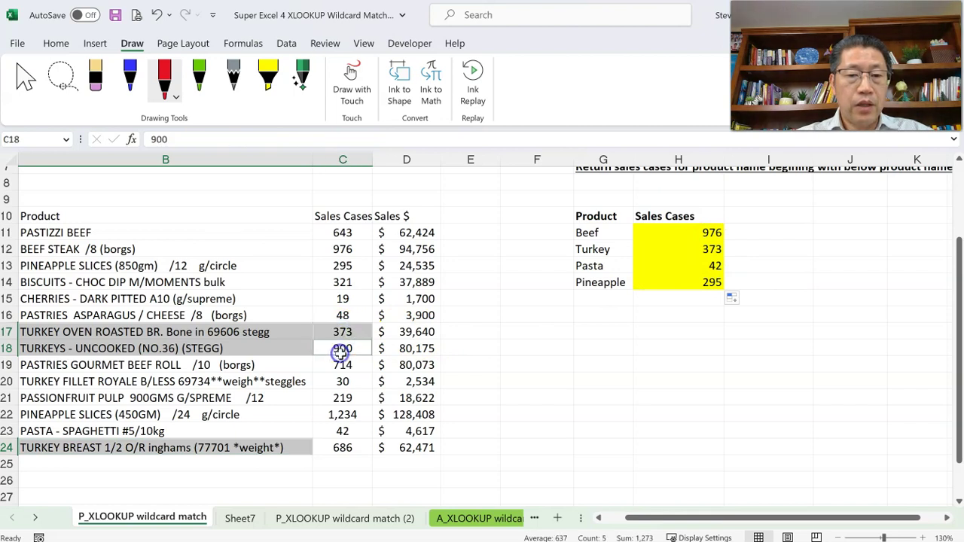
{"action": "left_click", "coordinate": [352, 447], "text": "ctrl"}
Look at the annotated sheet P_XLOOKUP wildcard match (2), return to P_XLOOKUP wildcard match, and open the Turkey formula in H12 for review.
{"action": "left_click", "coordinate": [338, 519]}
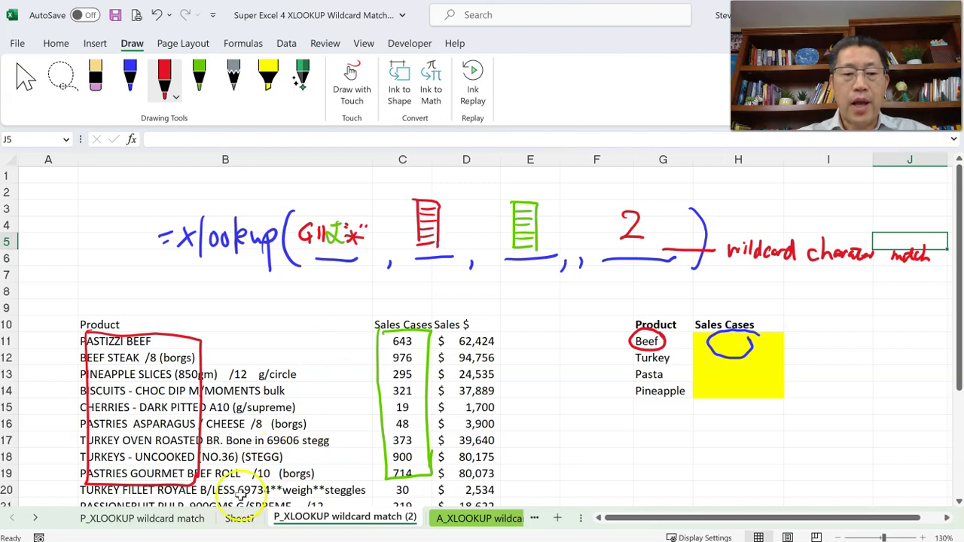
{"action": "left_click", "coordinate": [194, 519]}
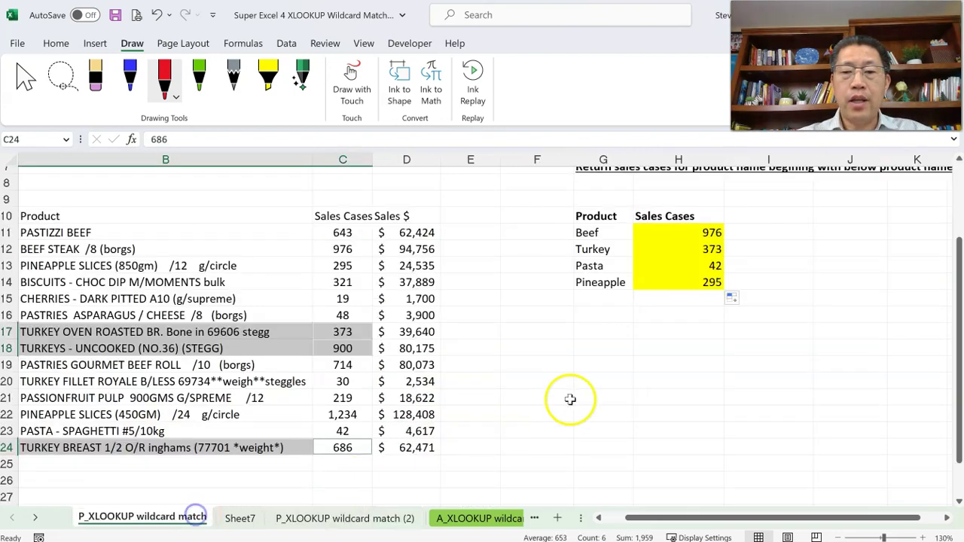
{"action": "left_click", "coordinate": [684, 251]}
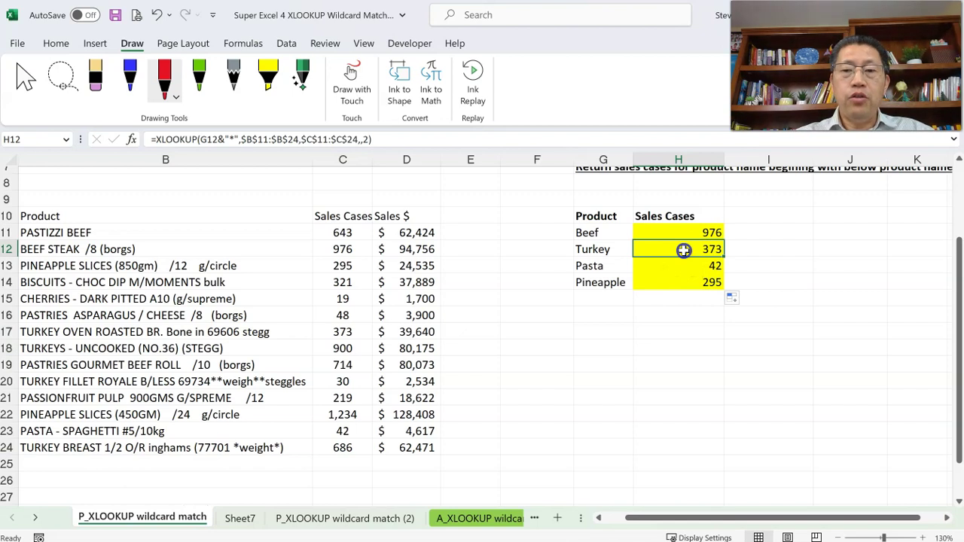
{"action": "double_click", "coordinate": [684, 251]}
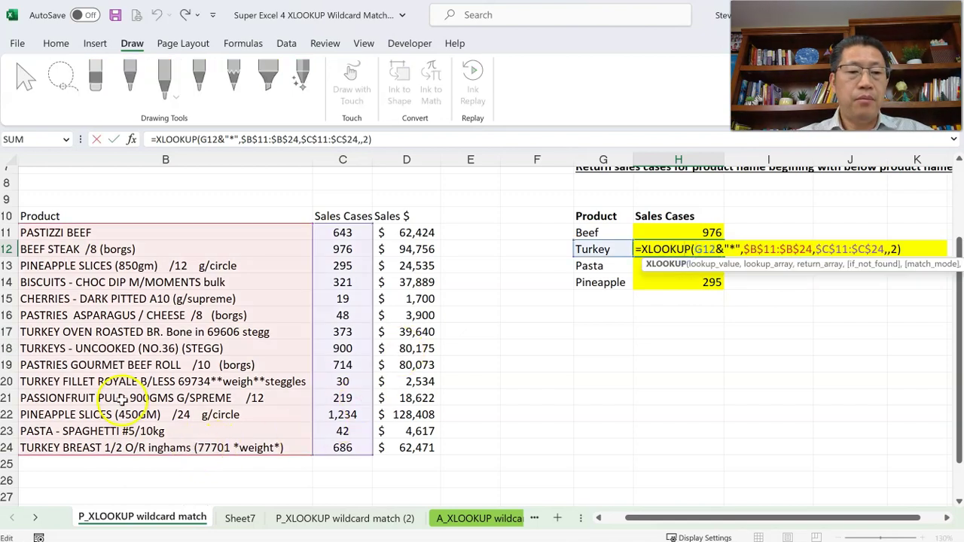